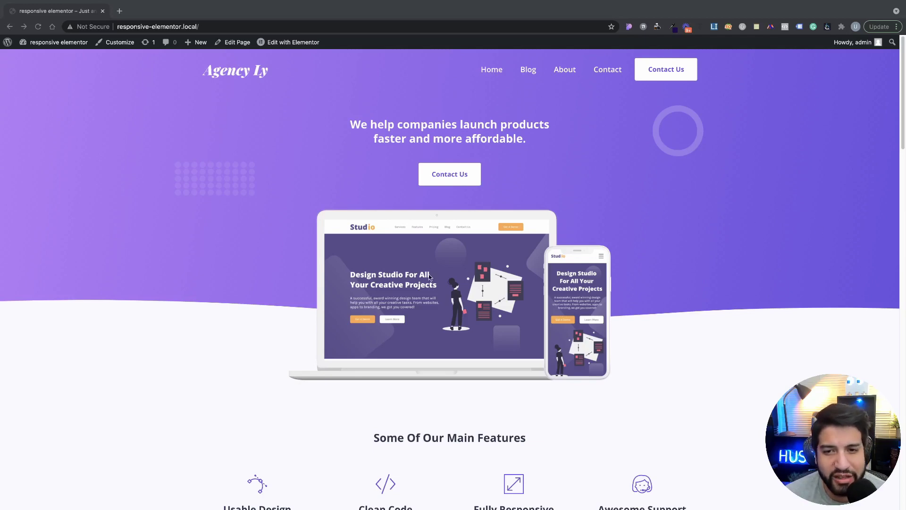
Scroll down through the Agency Ly homepage to the footer.
scroll(584, 346, down, 3)
scroll(584, 345, down, 10)
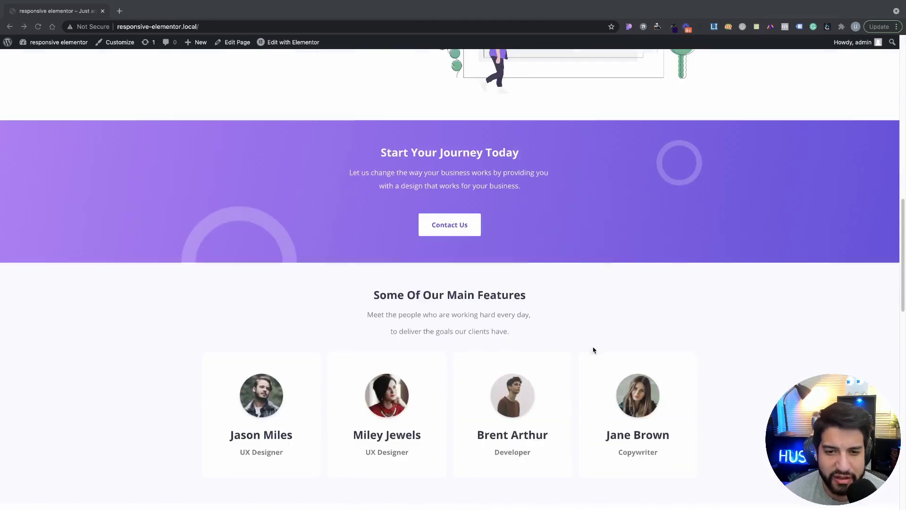
scroll(592, 348, down, 5)
scroll(597, 354, down, 5)
scroll(599, 354, down, 3)
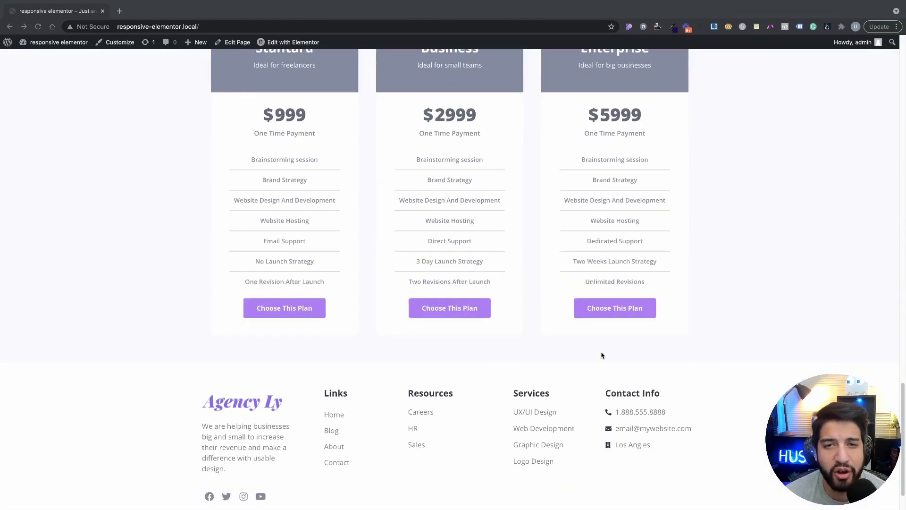
scroll(601, 355, down, 2)
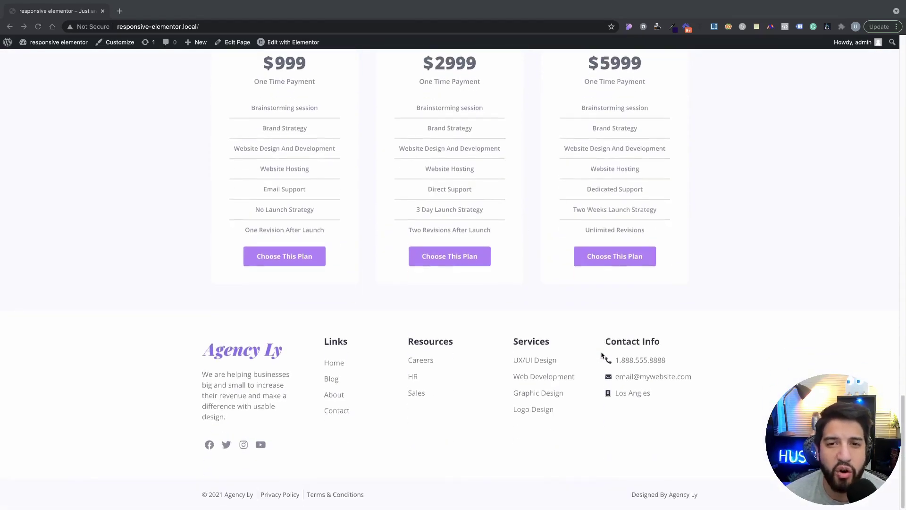
Scroll back to the top and open the homepage in the Elementor editor.
scroll(602, 355, up, 5)
scroll(601, 355, up, 6)
scroll(601, 355, up, 1)
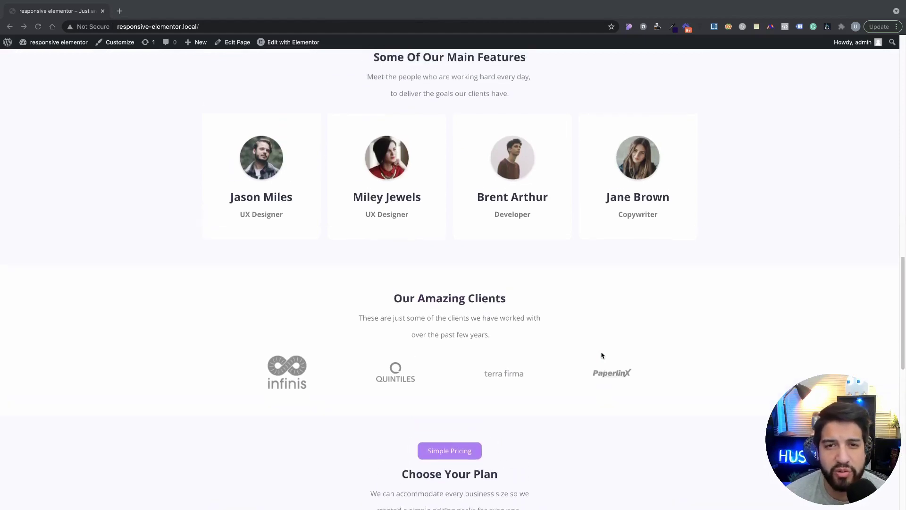
scroll(602, 355, up, 2)
scroll(602, 355, up, 6)
scroll(602, 355, up, 1)
scroll(602, 355, up, 4)
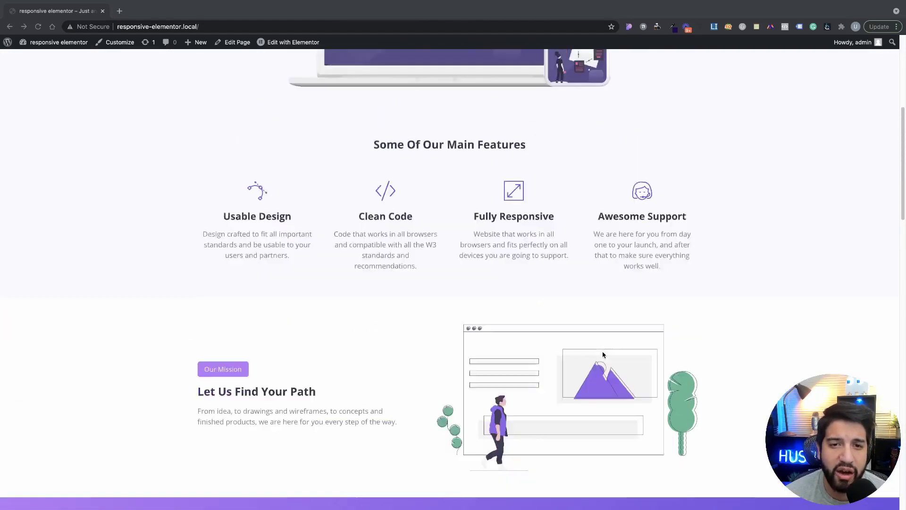
scroll(603, 355, up, 2)
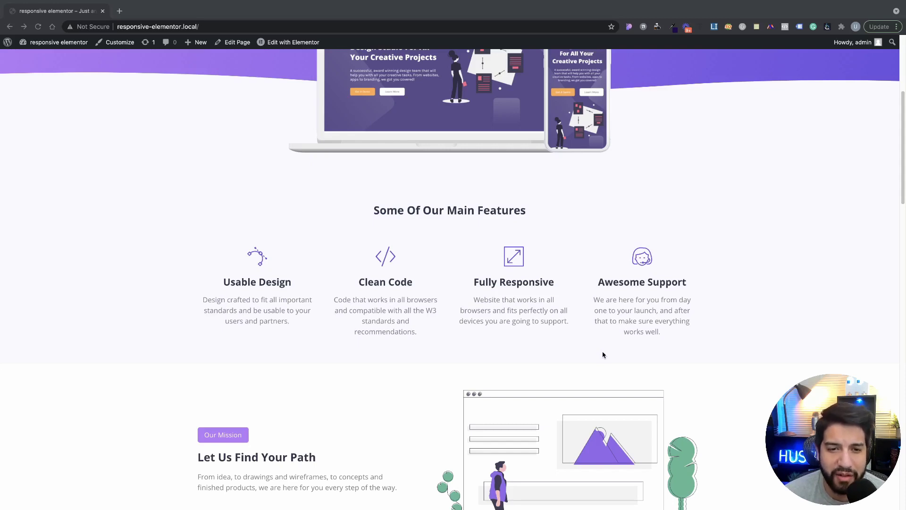
scroll(568, 360, up, 5)
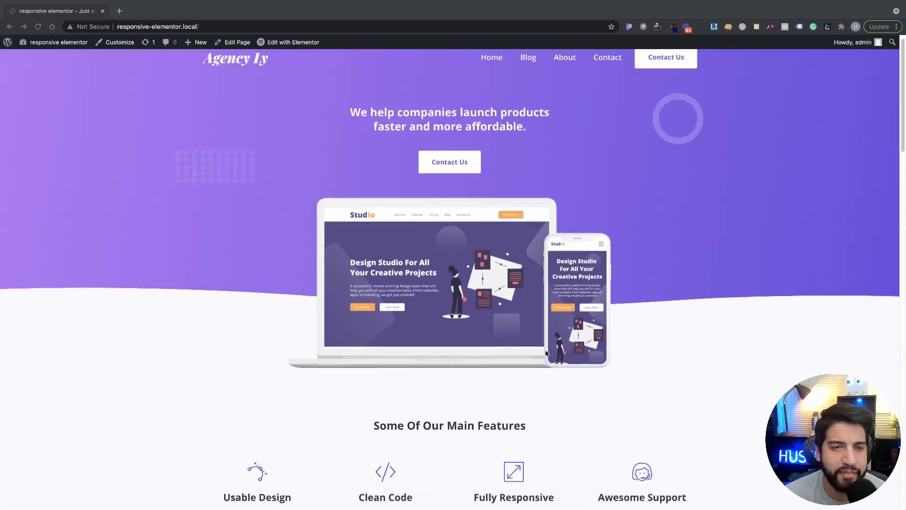
click(60, 71)
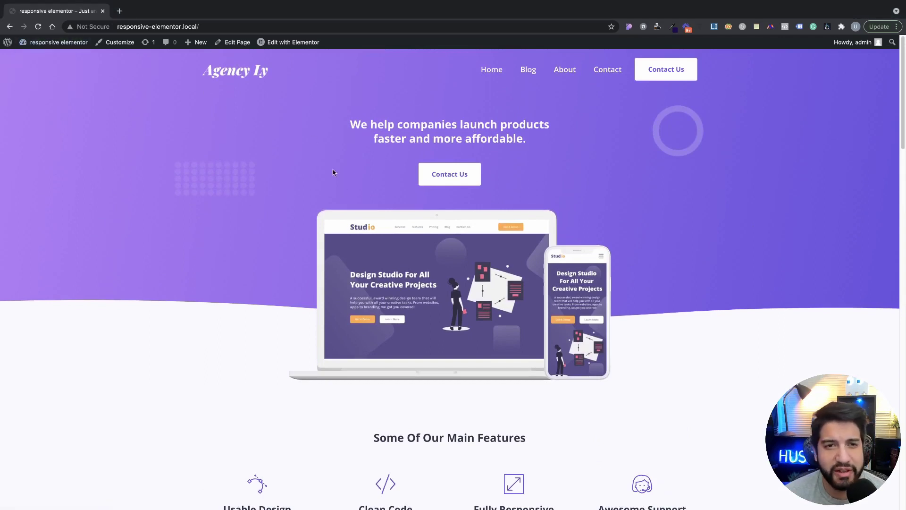
click(293, 43)
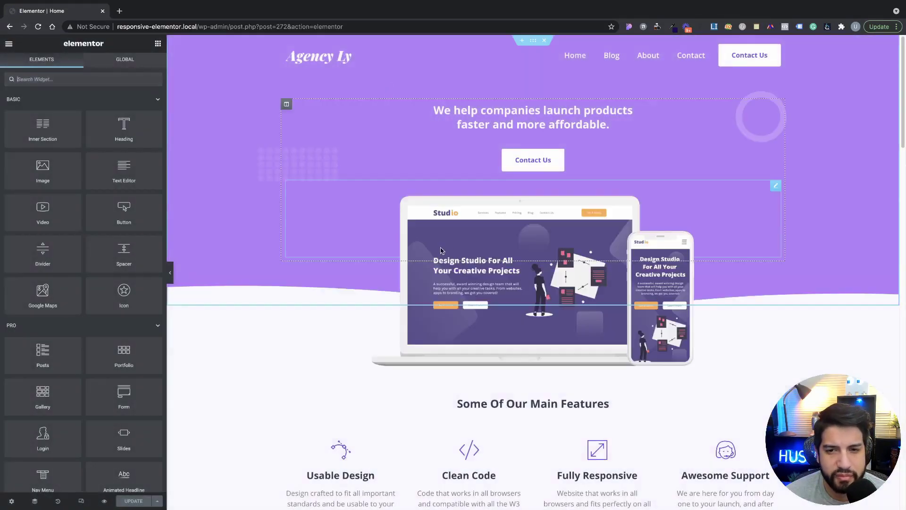
Change the Start Your Journey Today section's gradient second colour to purple.
scroll(575, 276, down, 3)
scroll(575, 276, down, 3)
scroll(593, 285, down, 4)
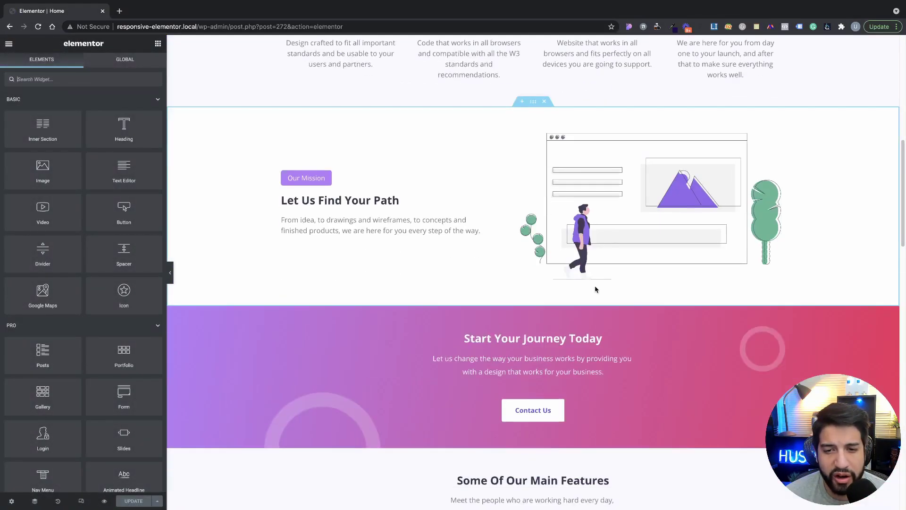
scroll(595, 287, down, 3)
scroll(552, 286, down, 3)
scroll(560, 284, up, 6)
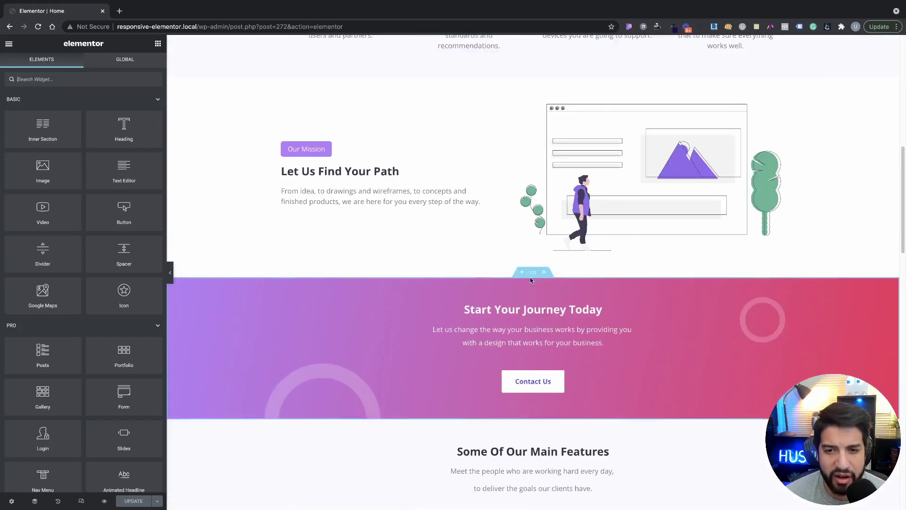
click(533, 272)
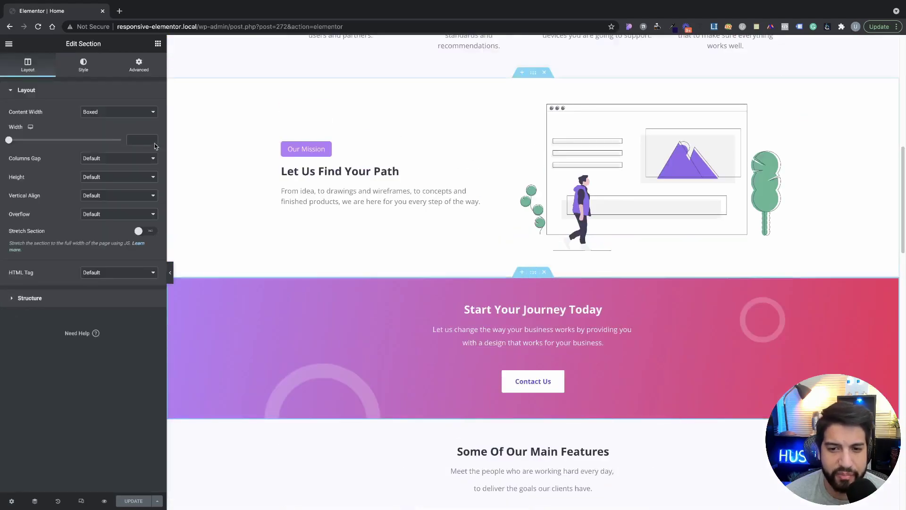
click(83, 65)
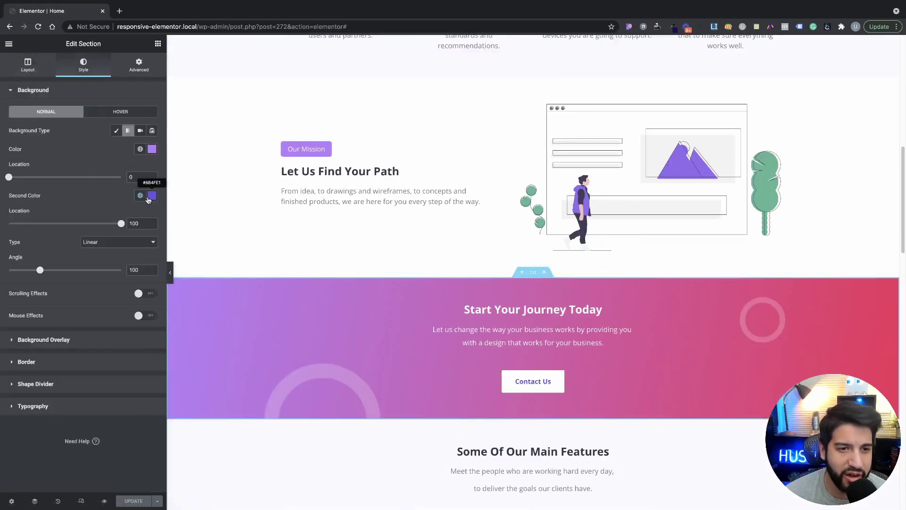
click(149, 199)
click(126, 197)
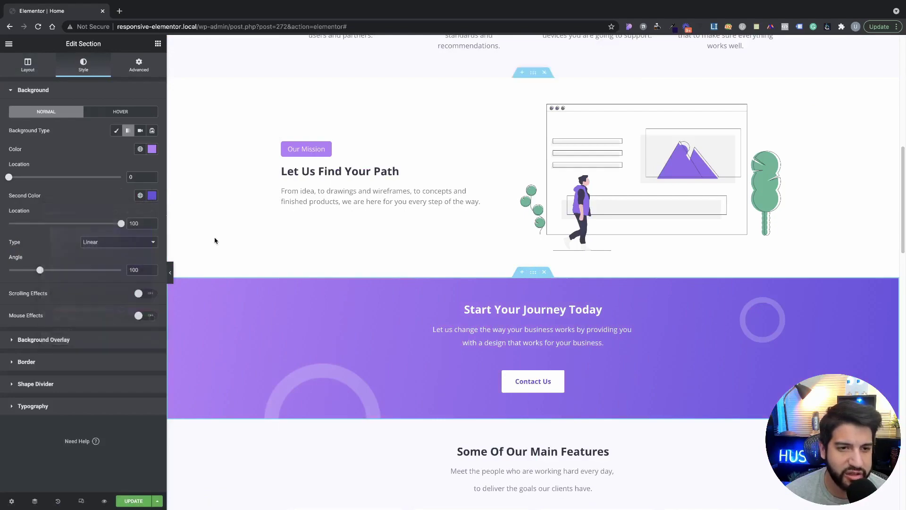
Scroll the page to check the new purple-to-violet gradient.
scroll(511, 343, down, 5)
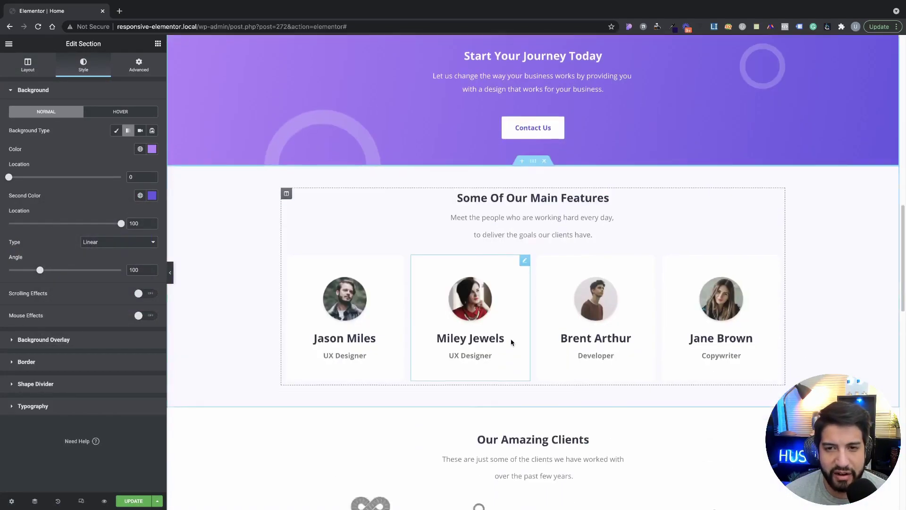
scroll(512, 343, down, 3)
scroll(514, 343, up, 3)
scroll(516, 344, up, 2)
scroll(516, 343, down, 5)
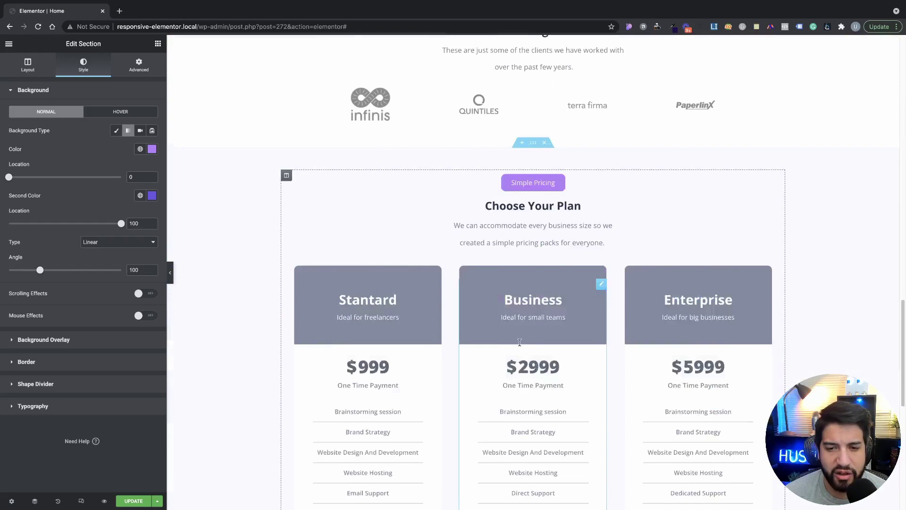
scroll(518, 343, down, 3)
scroll(522, 343, down, 4)
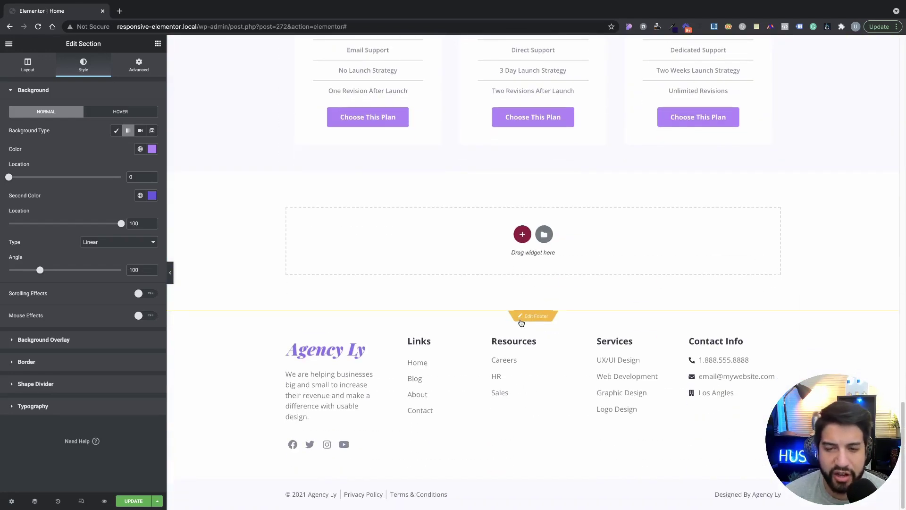
Drag a Video widget below the pricing plans and set its source to Self Hosted.
click(158, 45)
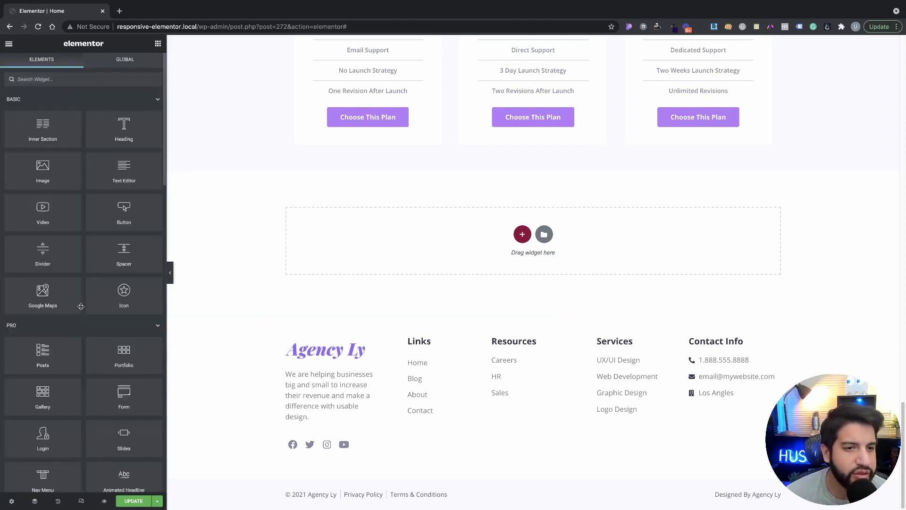
drag(43, 213, 557, 253)
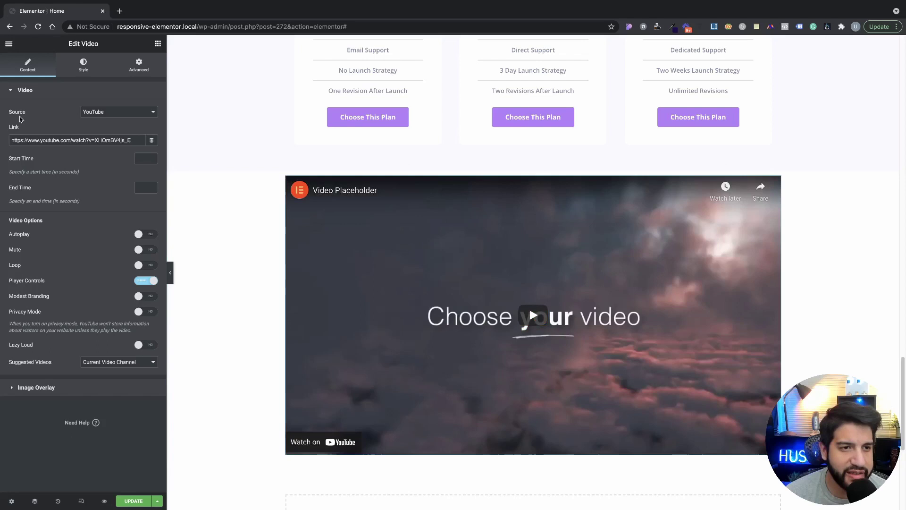
click(103, 113)
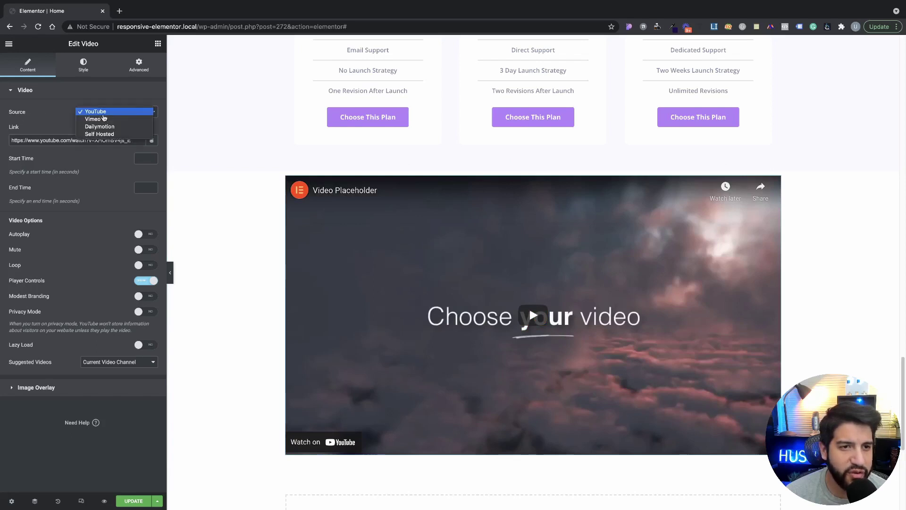
click(106, 135)
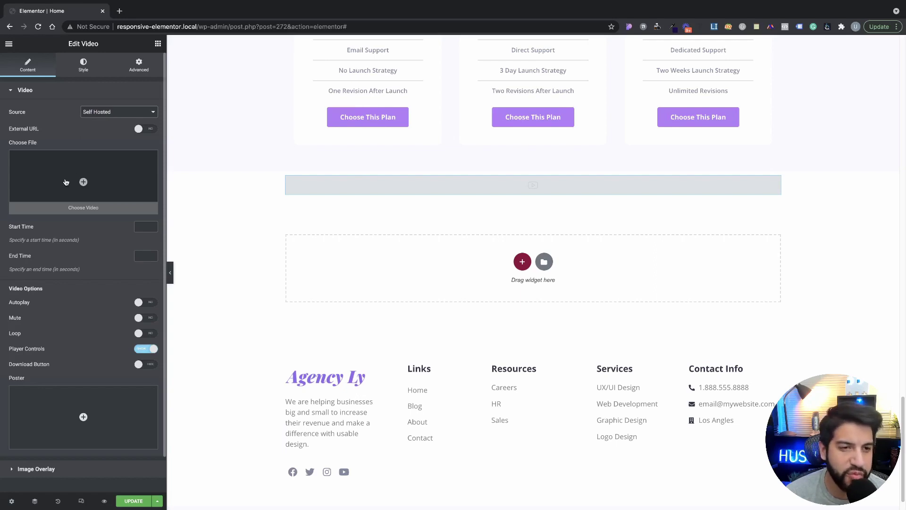
Upload an MP3 through the media library and insert it into the video widget.
click(66, 182)
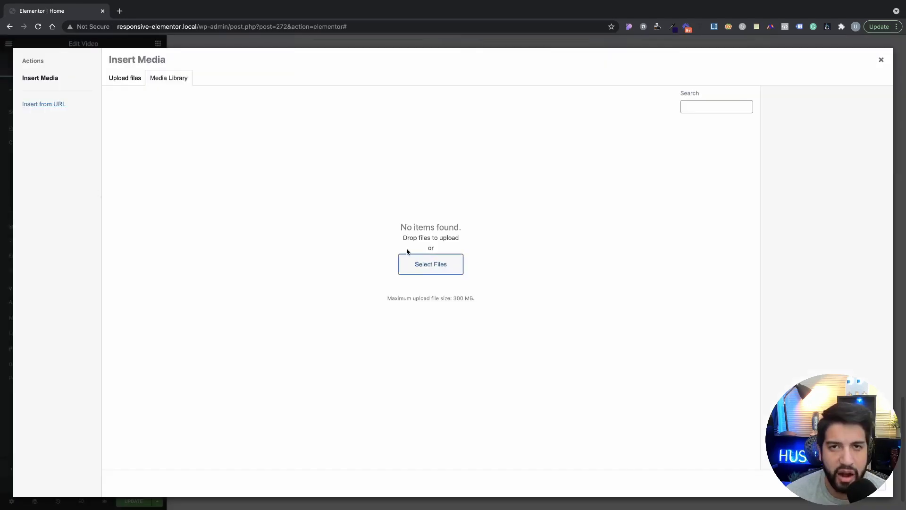
click(438, 272)
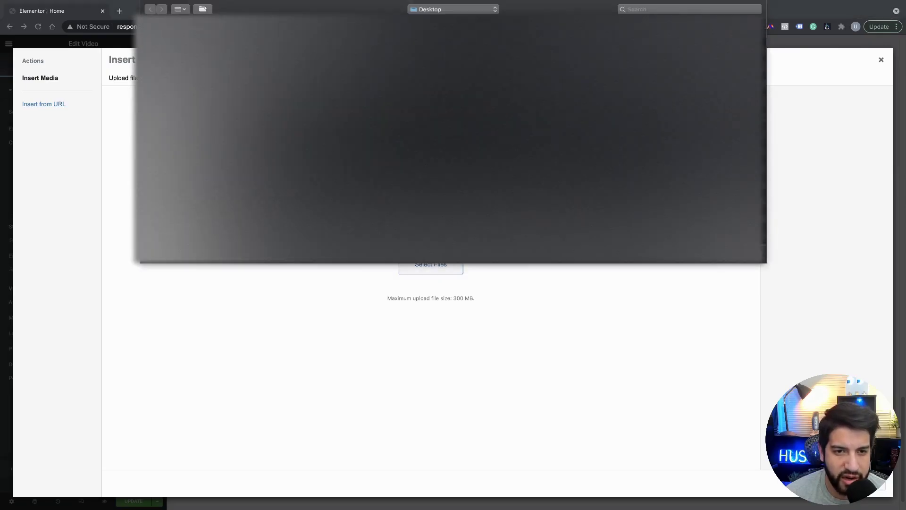
key(Return)
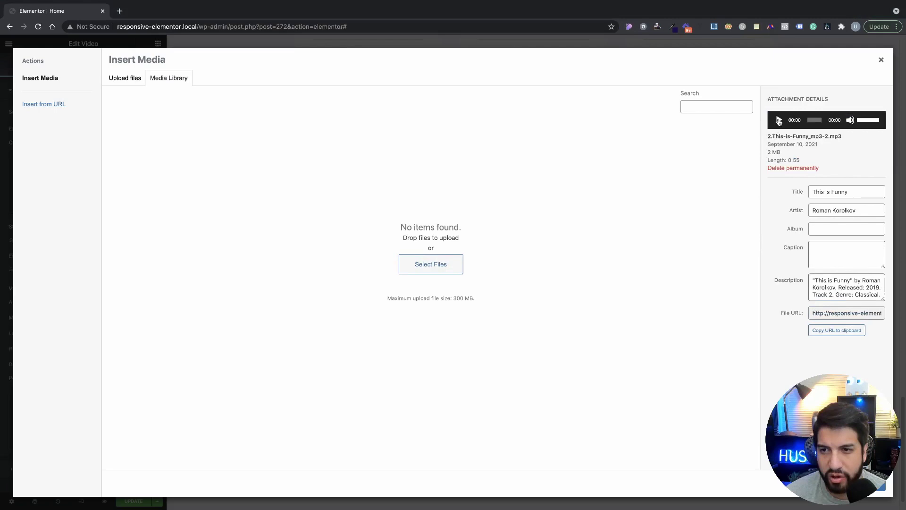
click(873, 486)
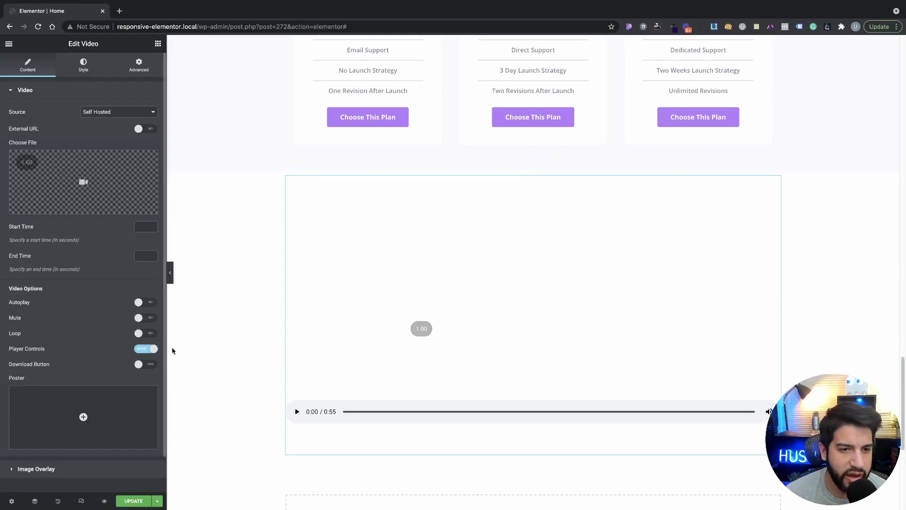
Test-play the 0:55 clip, adjusting volume, and pause it at 0:05.
click(297, 414)
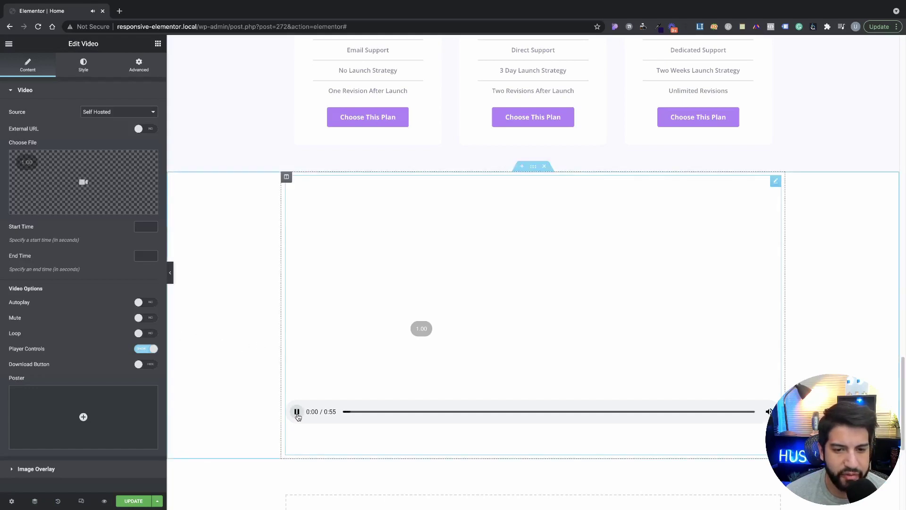
key(XF86AudioRaiseVolume)
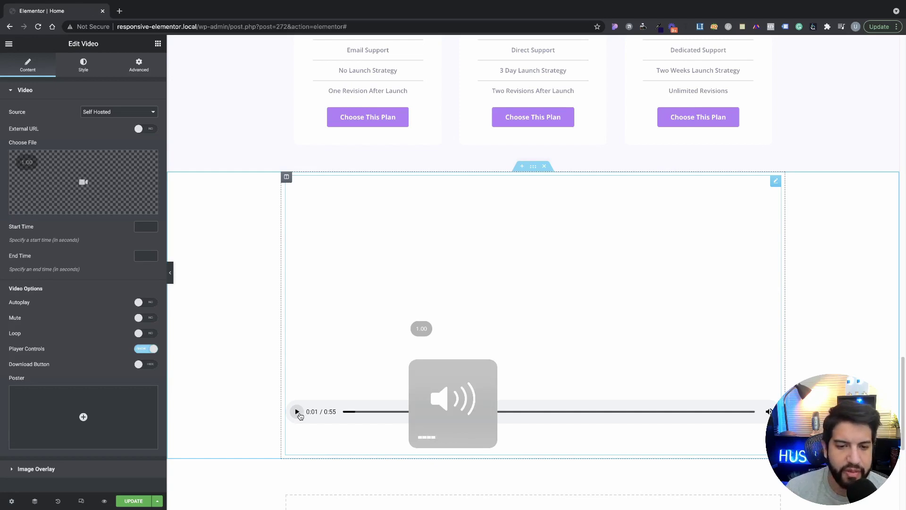
click(296, 412)
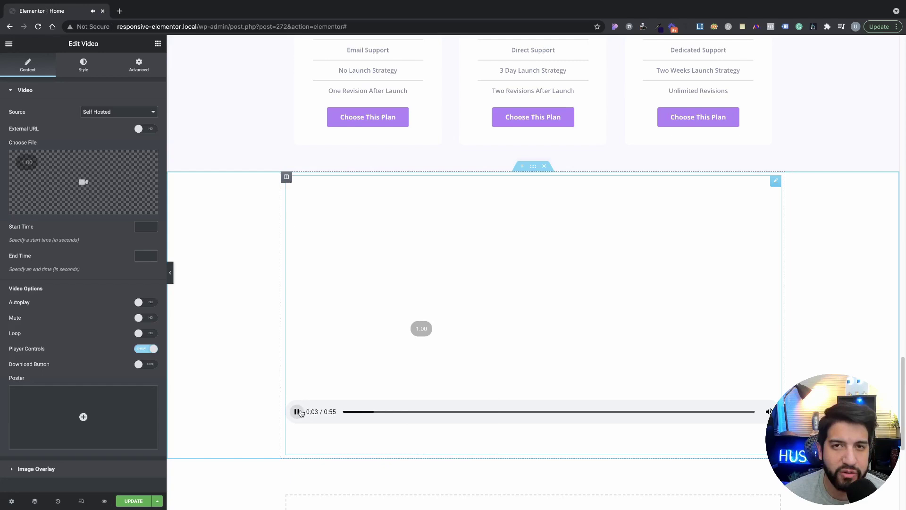
click(298, 411)
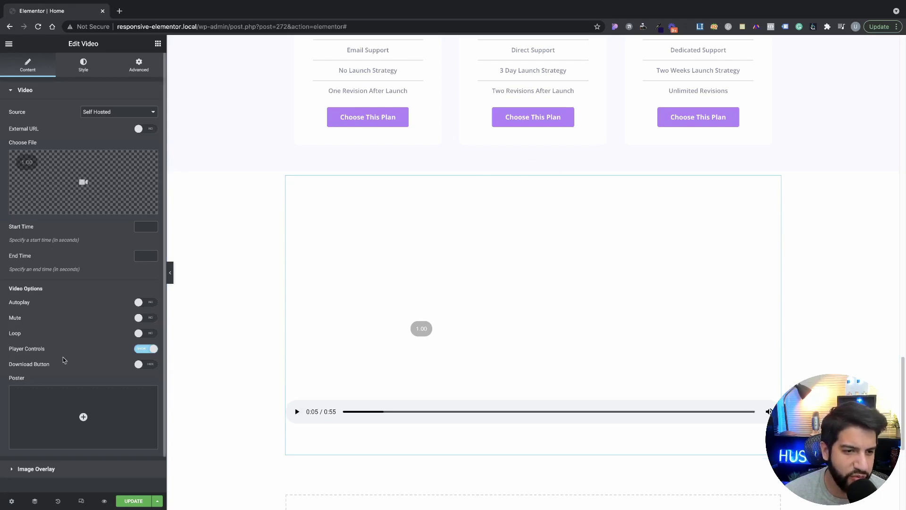
Hide the video's player controls and preview the page.
click(139, 349)
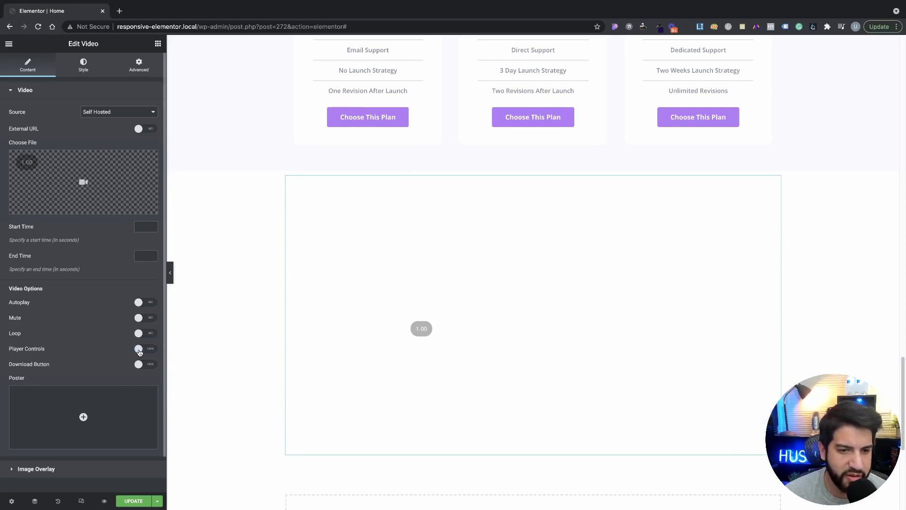
mouse_move(475, 384)
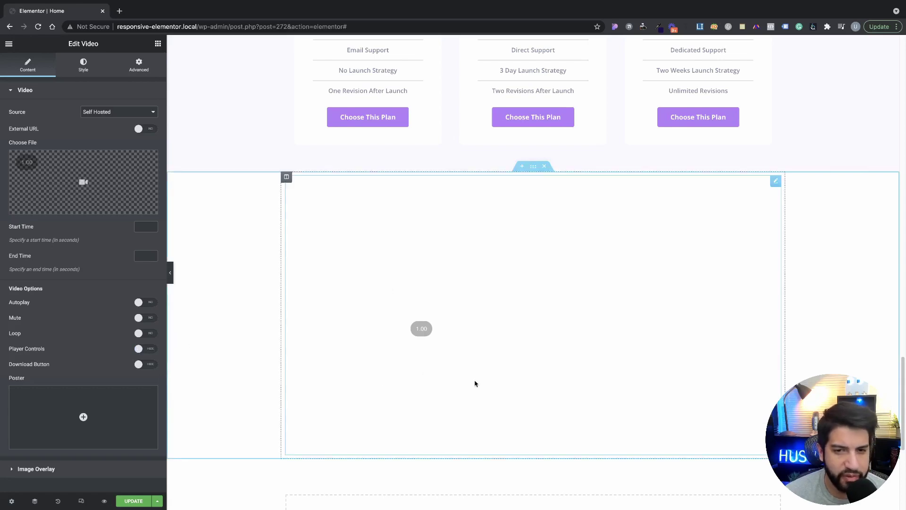
scroll(477, 347, up, 2)
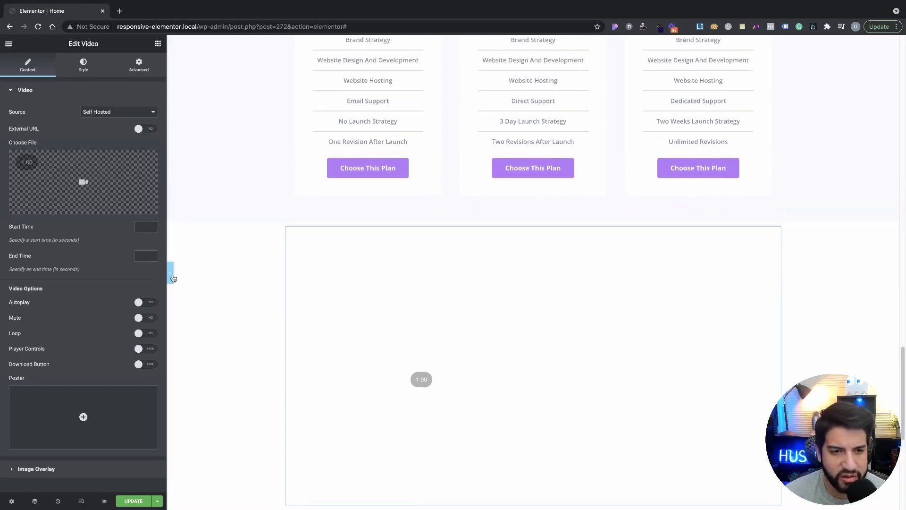
click(173, 278)
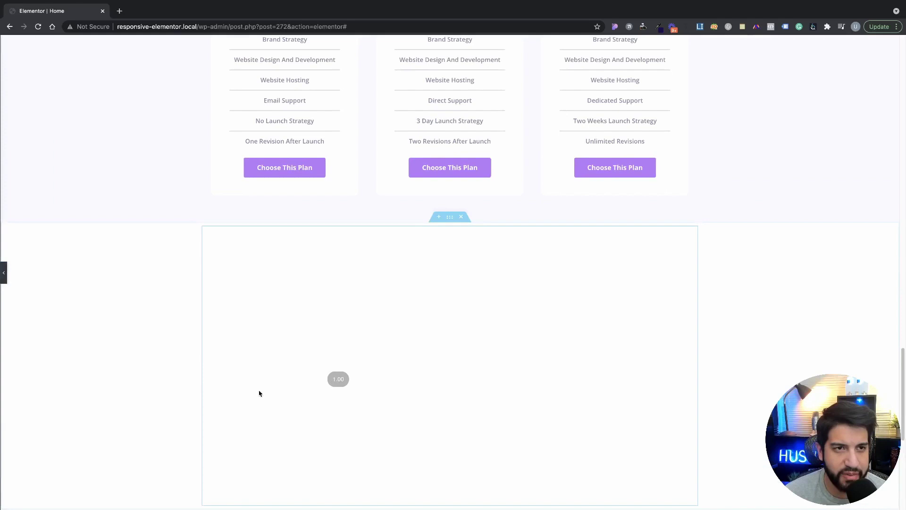
click(259, 393)
scroll(443, 396, down, 3)
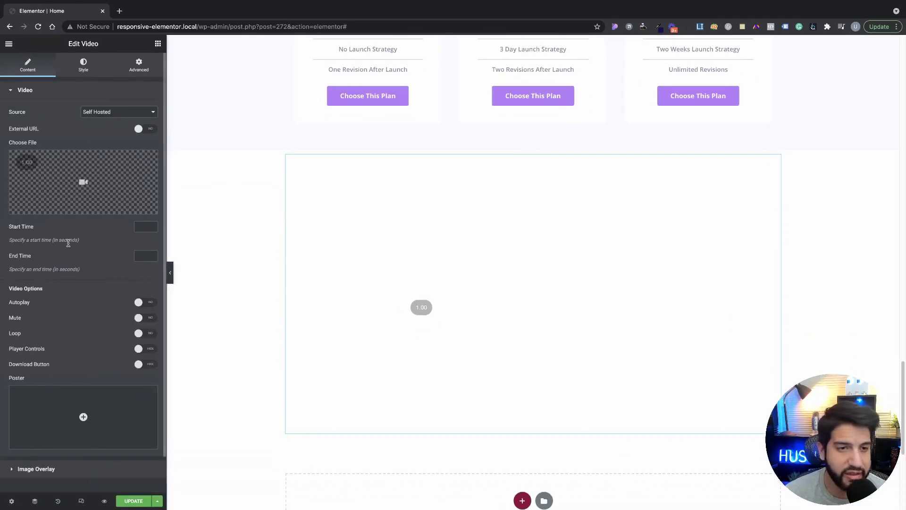
Unlink the widget's Advanced margin and set the top margin to -67.
click(140, 69)
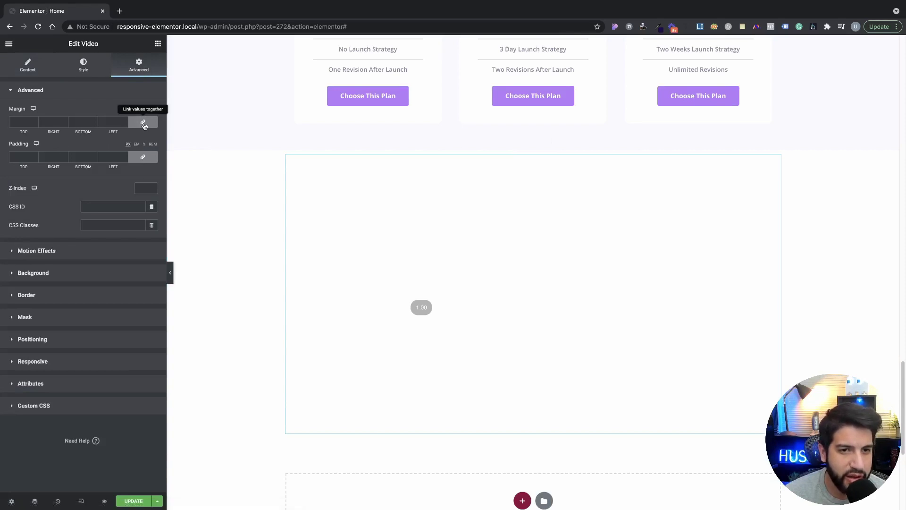
click(144, 123)
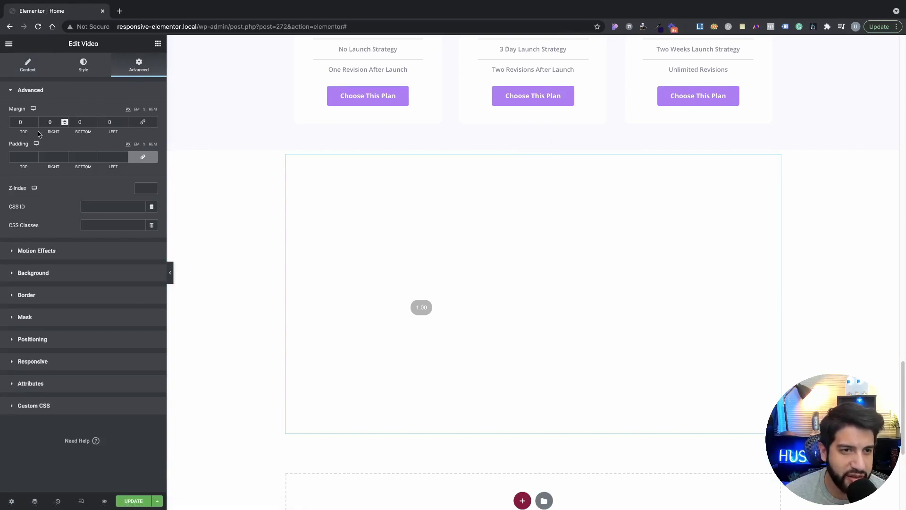
drag(35, 124, 66, 124)
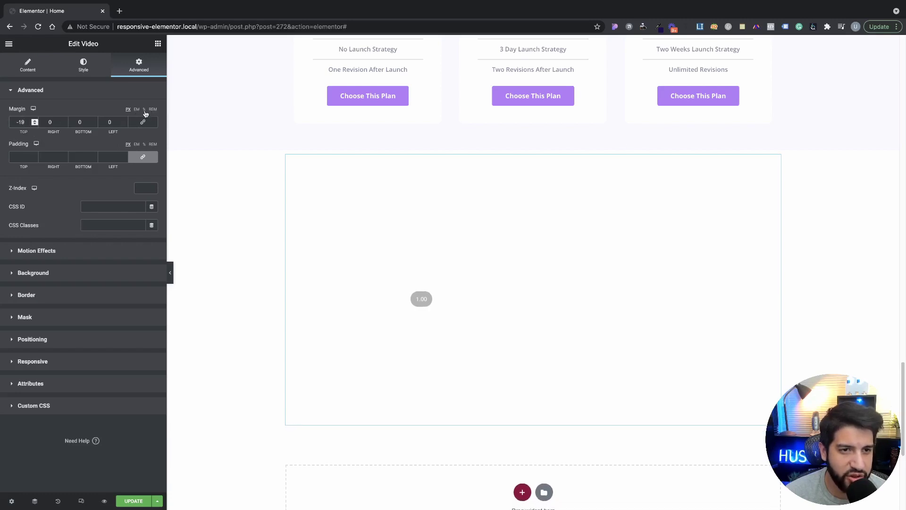
key(ctrl+z)
drag(33, 124, 35, 125)
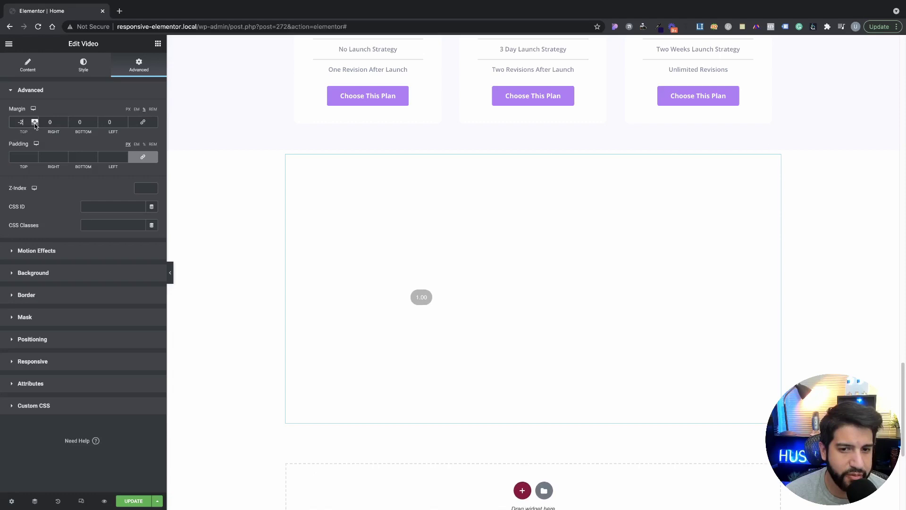
click(35, 125)
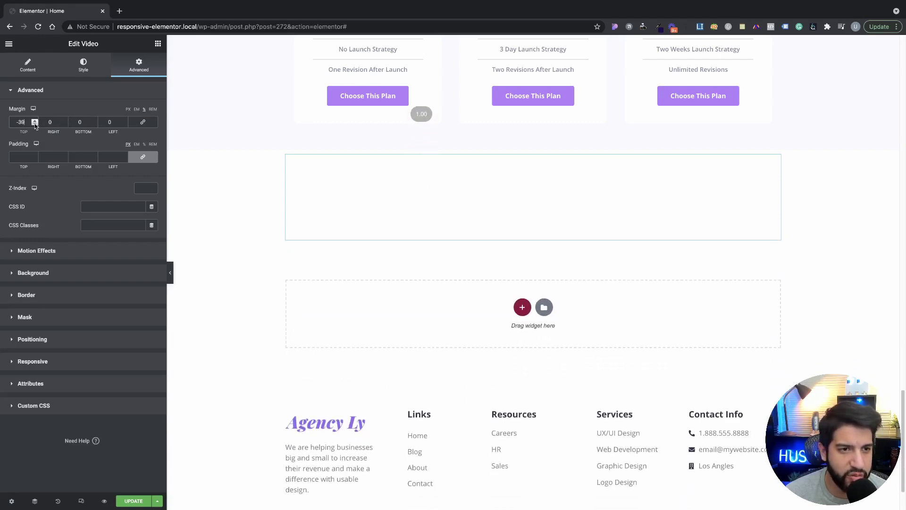
click(35, 125)
click(35, 125)
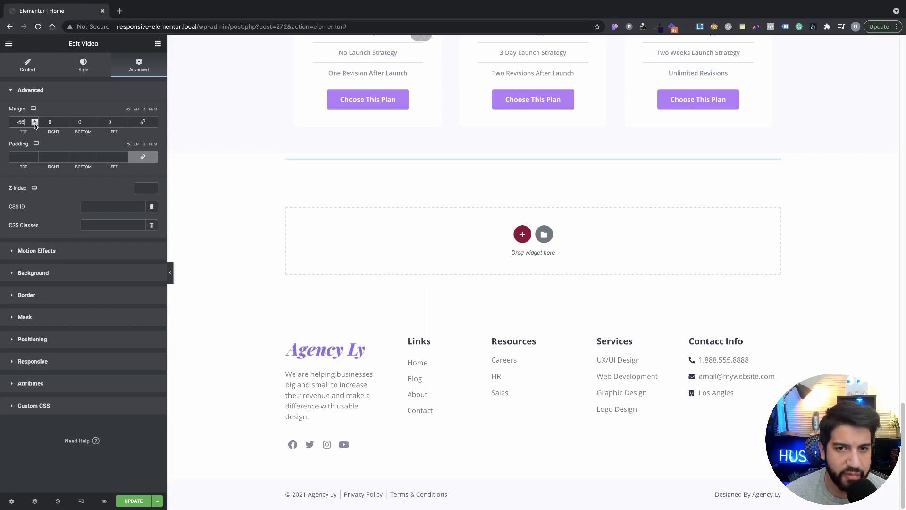
scroll(424, 293, up, 4)
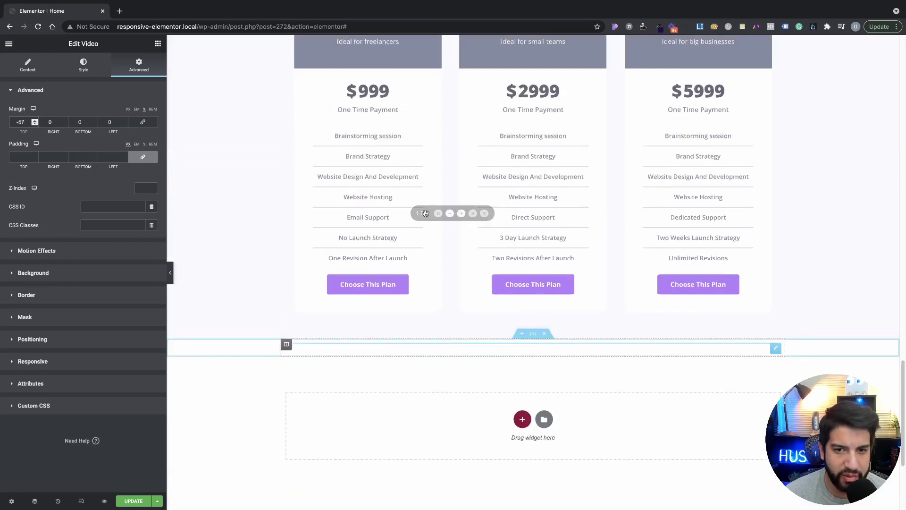
scroll(368, 378, down, 1)
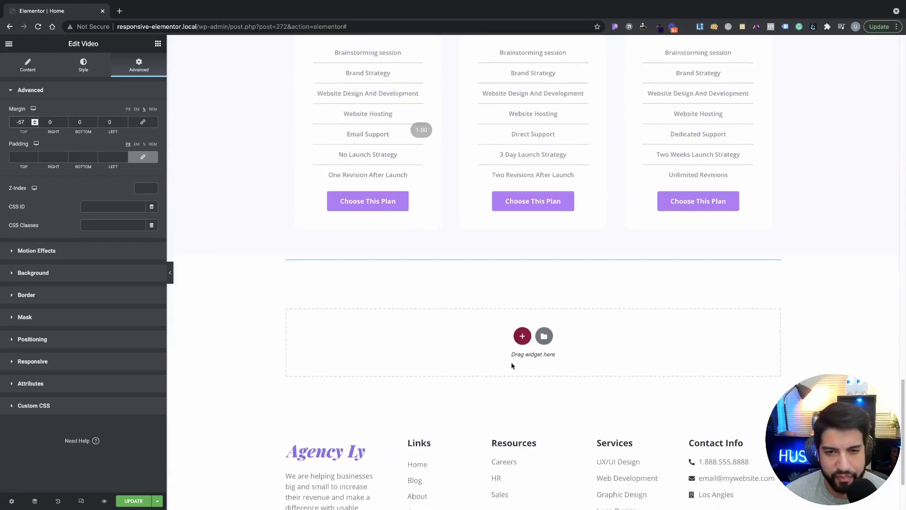
scroll(511, 366, down, 1)
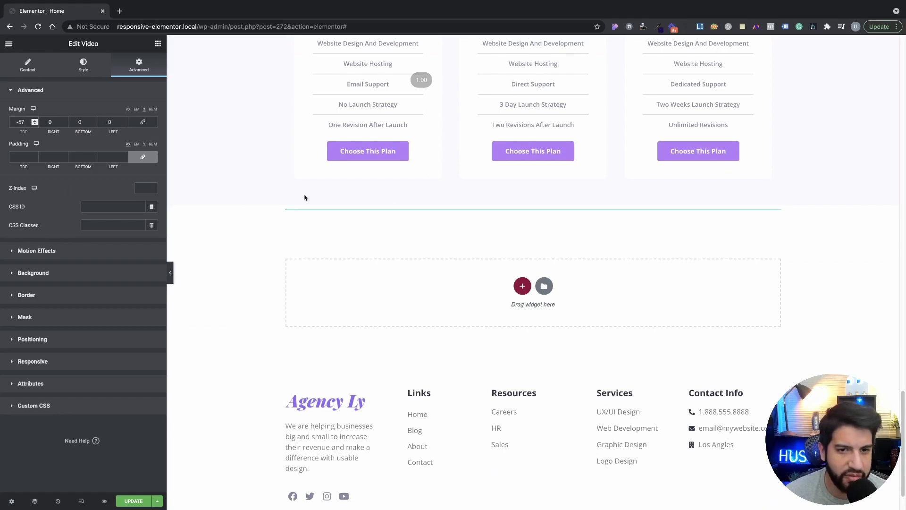
Check the result in preview, then set the bottom margin to -8.
click(170, 273)
click(5, 273)
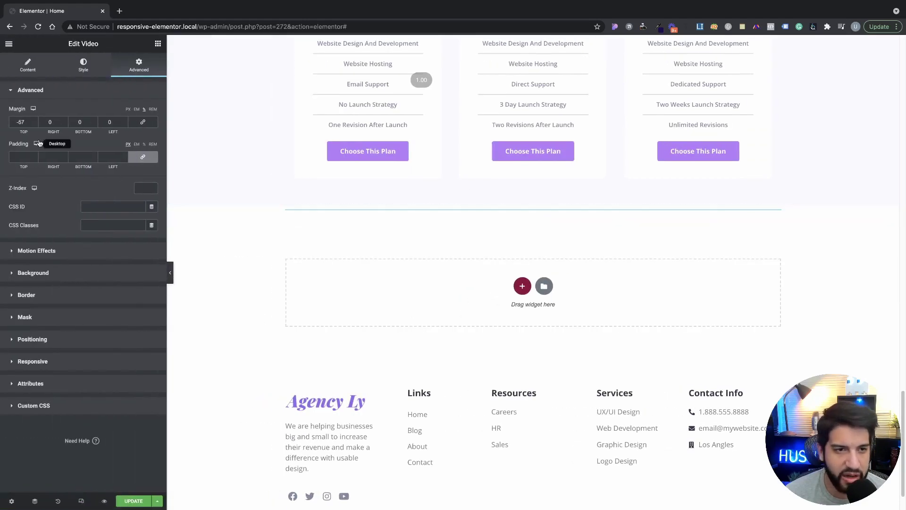
click(93, 124)
text(-3)
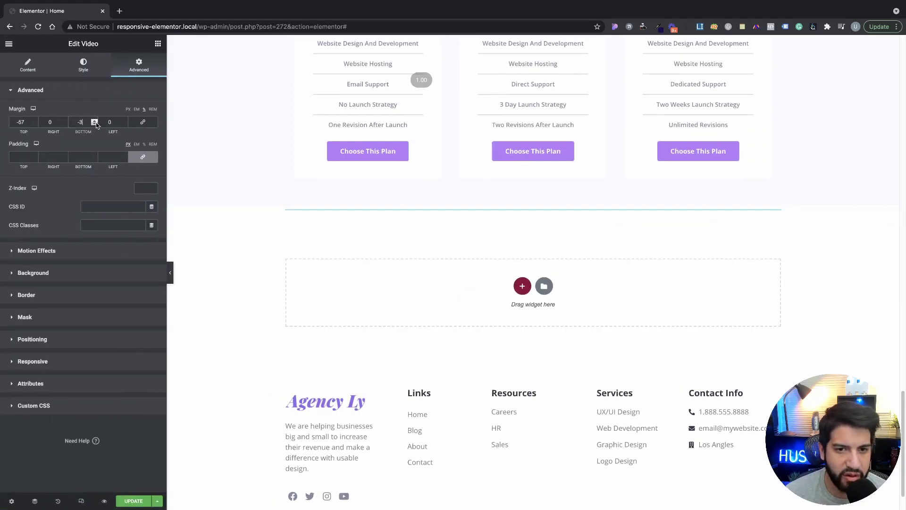
click(95, 124)
click(95, 124)
mouse_move(342, 365)
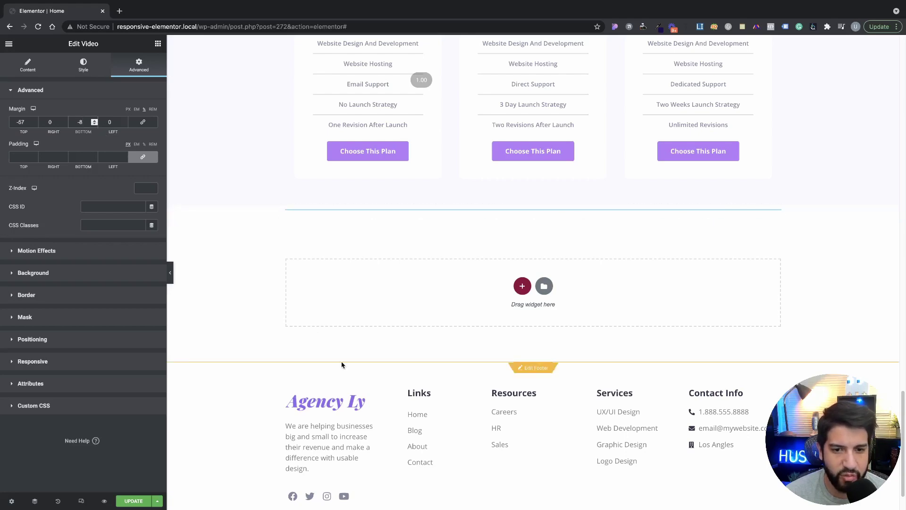
scroll(406, 364, up, 2)
scroll(387, 384, down, 2)
scroll(472, 377, up, 5)
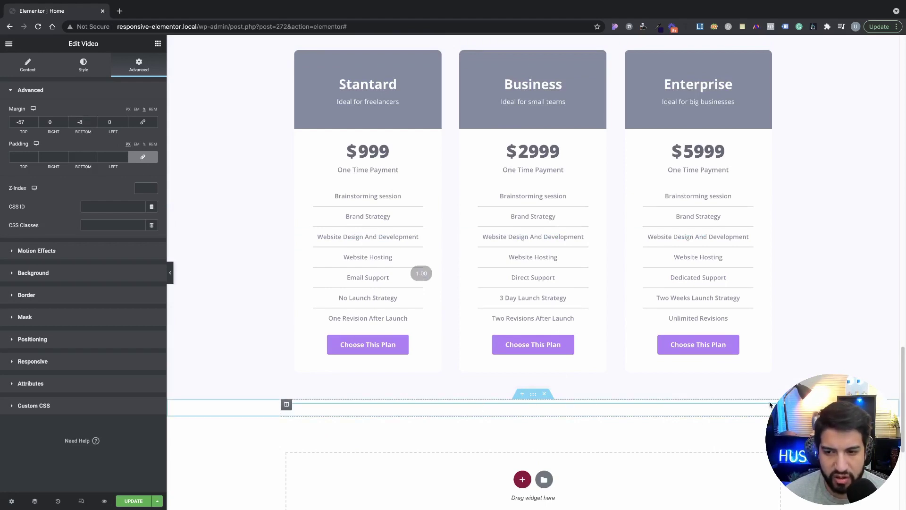
Open the Navigator, nudge the Video item up, and expand the pricing section's column.
click(34, 500)
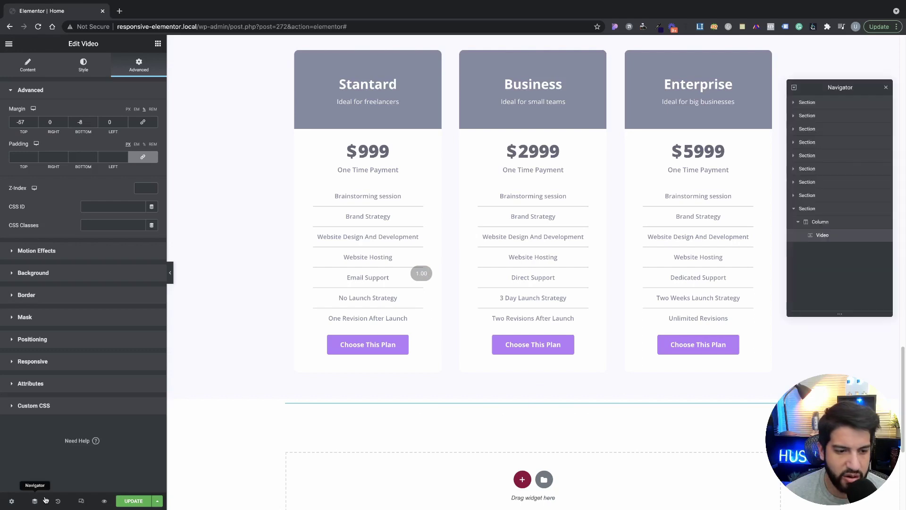
click(818, 234)
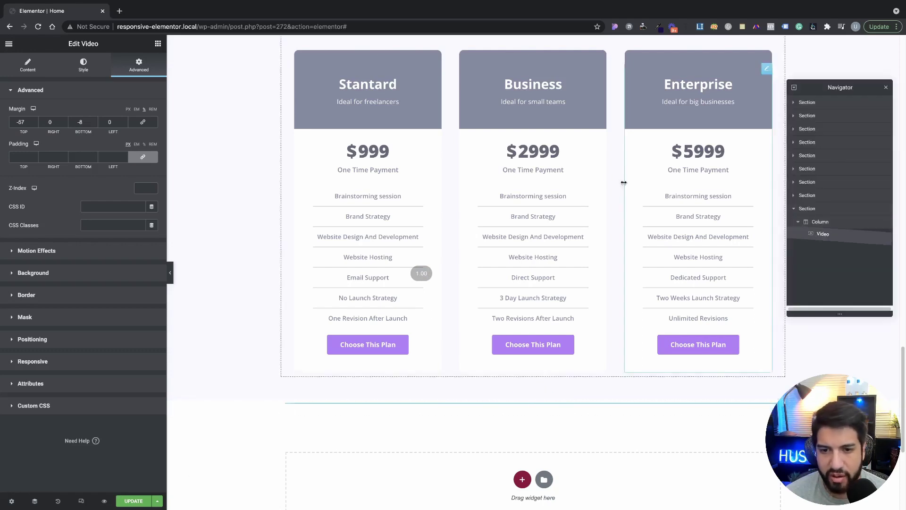
drag(822, 233, 825, 226)
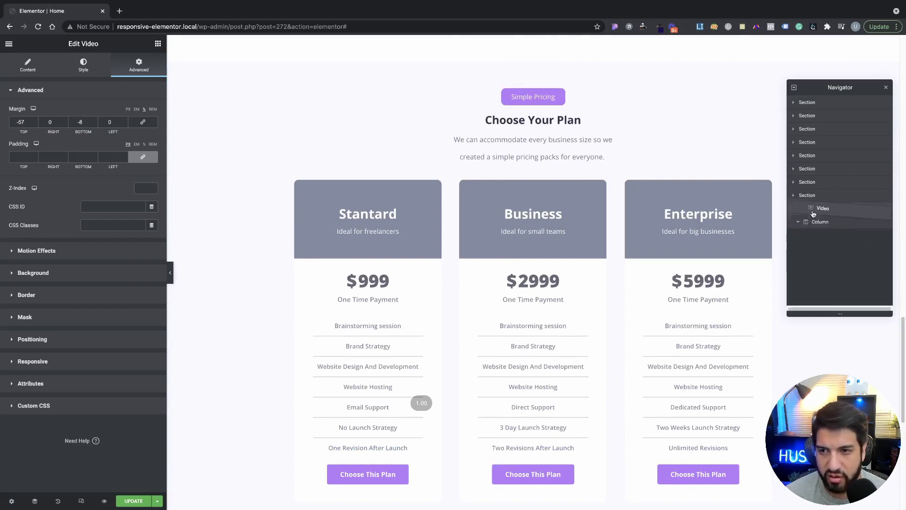
click(793, 209)
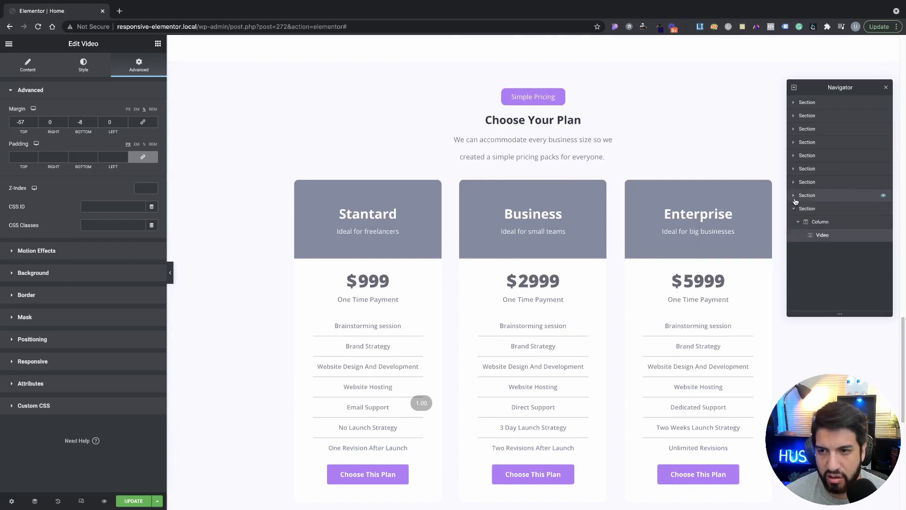
click(793, 222)
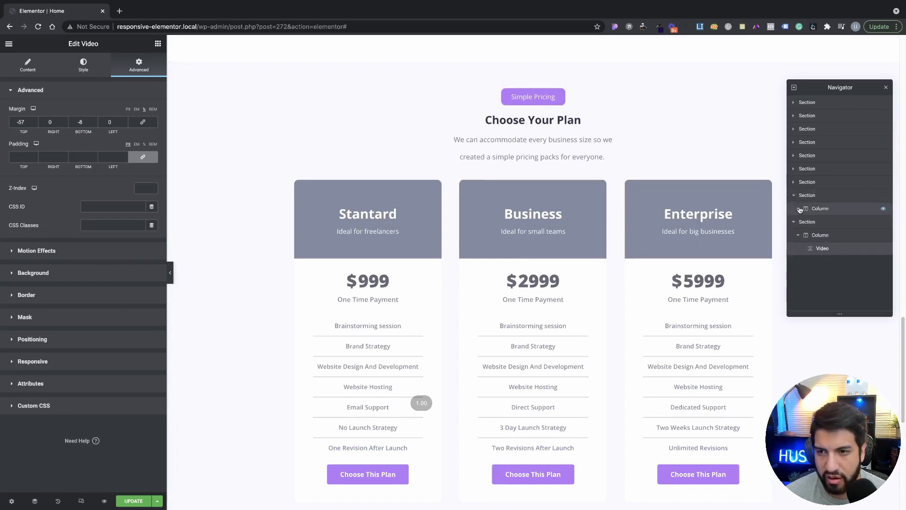
click(798, 209)
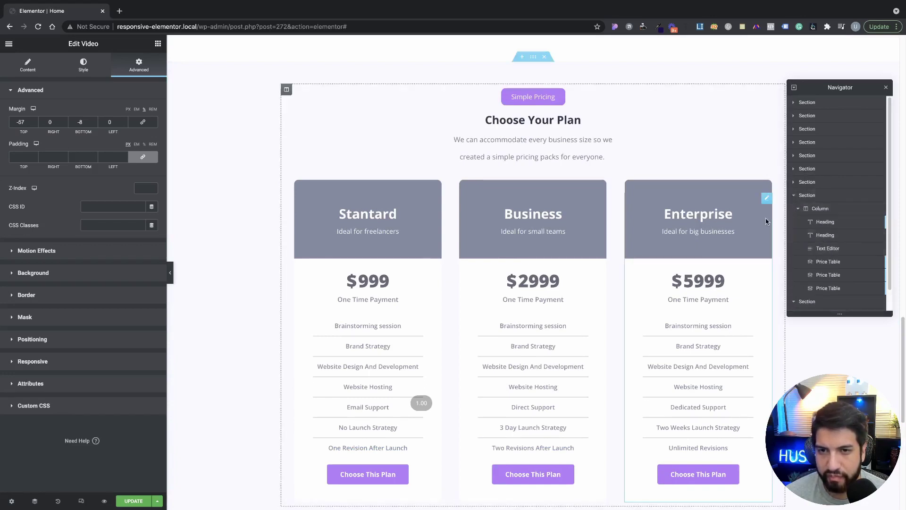
Drag the Video item above the pricing column's first Heading and preview the result.
drag(807, 283, 817, 197)
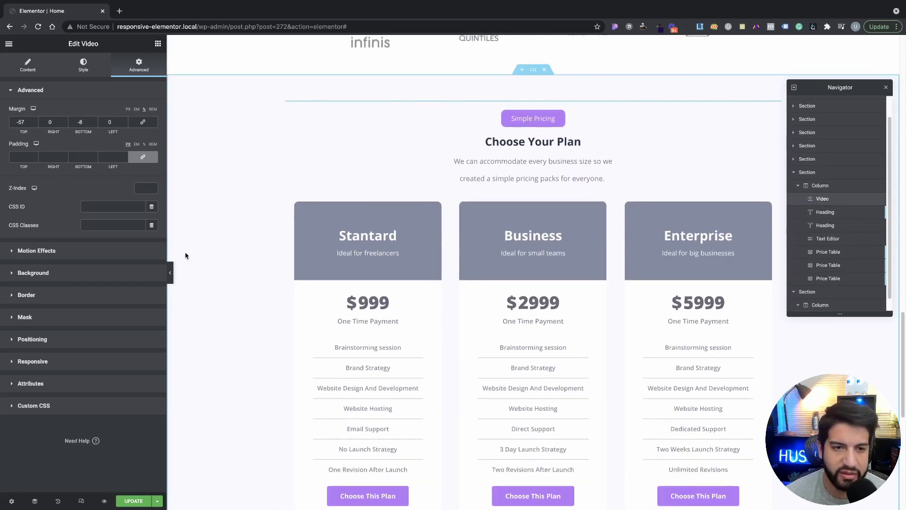
click(171, 273)
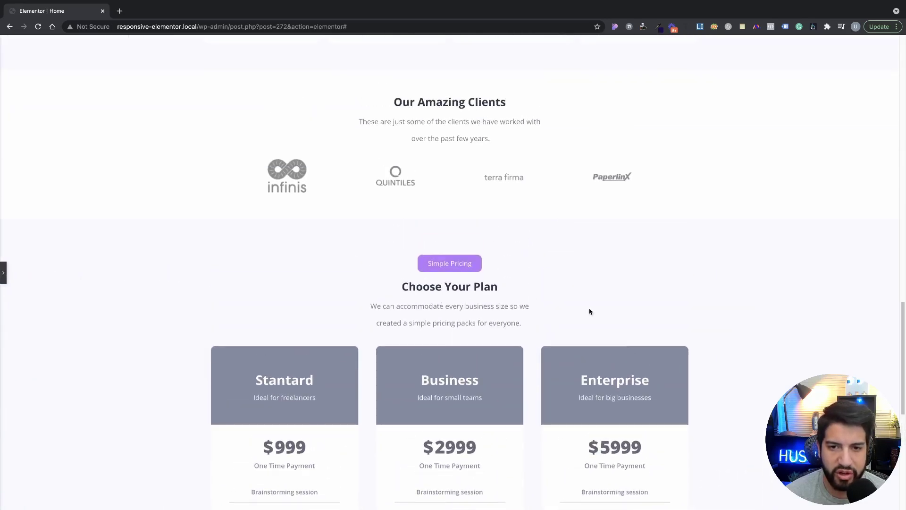
click(3, 273)
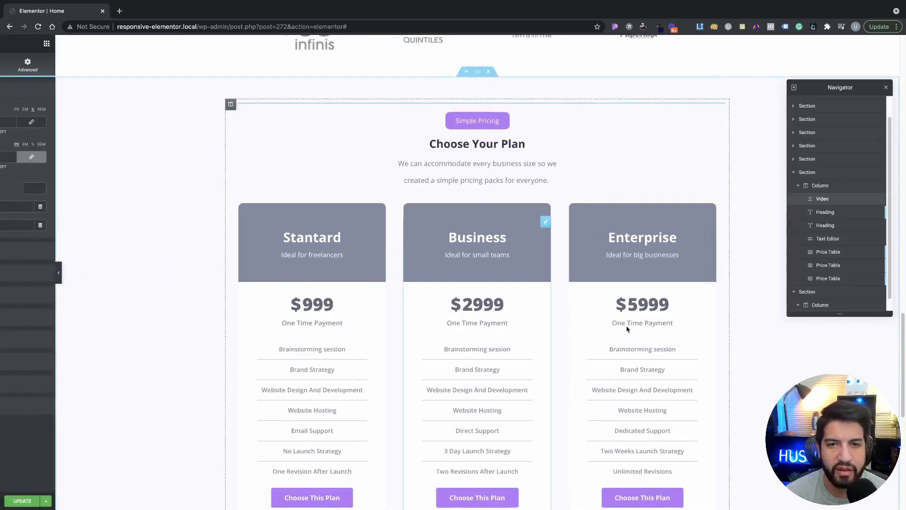
scroll(519, 411, down, 5)
Delete the empty section under pricing, check Positioning and Responsive, and save the page.
click(544, 390)
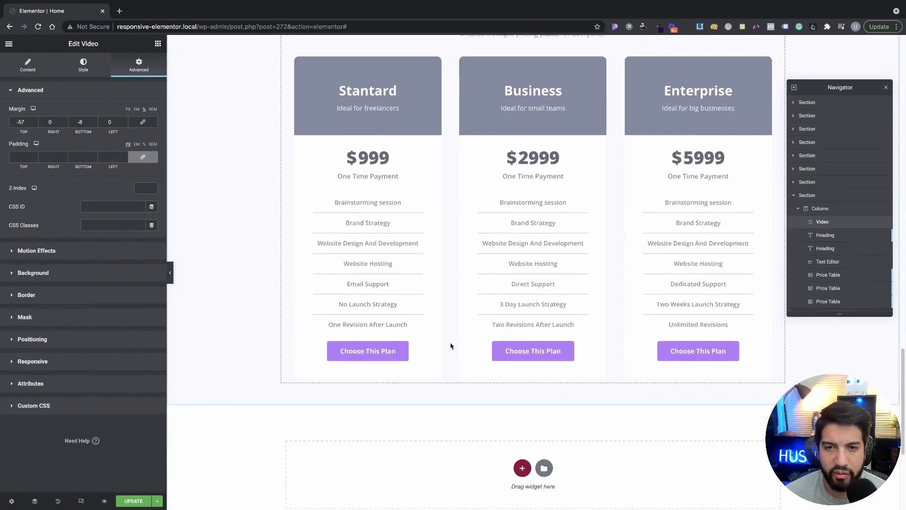
scroll(340, 236, up, 3)
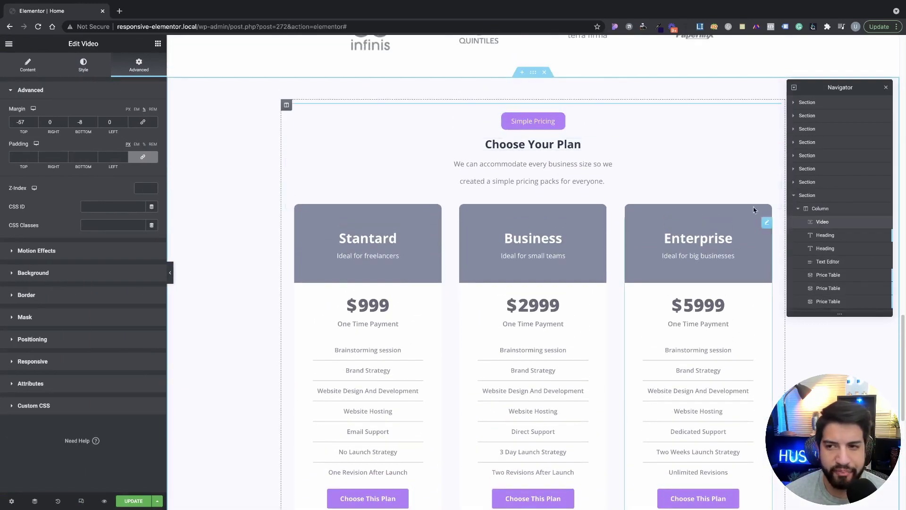
click(53, 342)
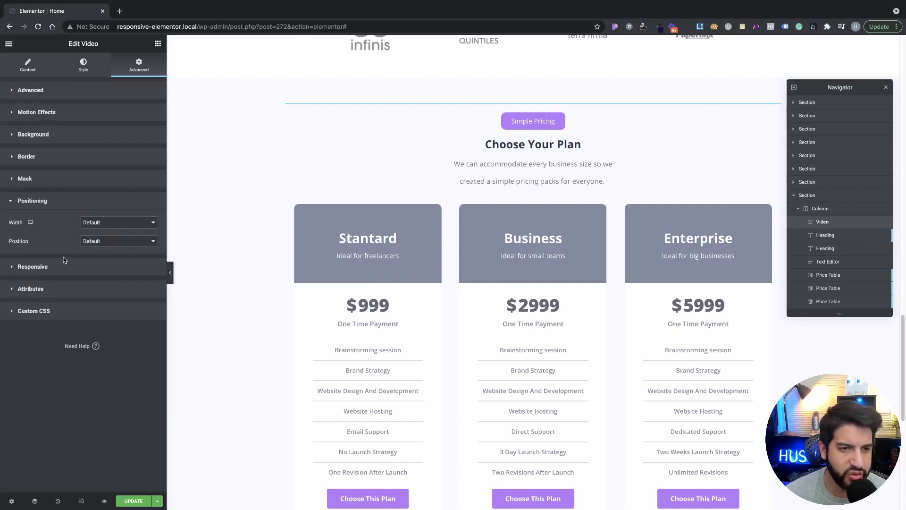
click(55, 267)
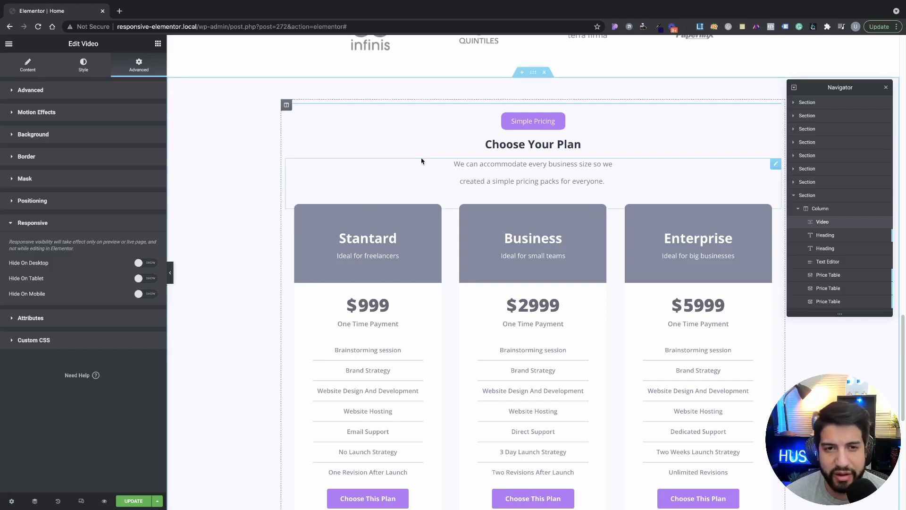
mouse_move(538, 156)
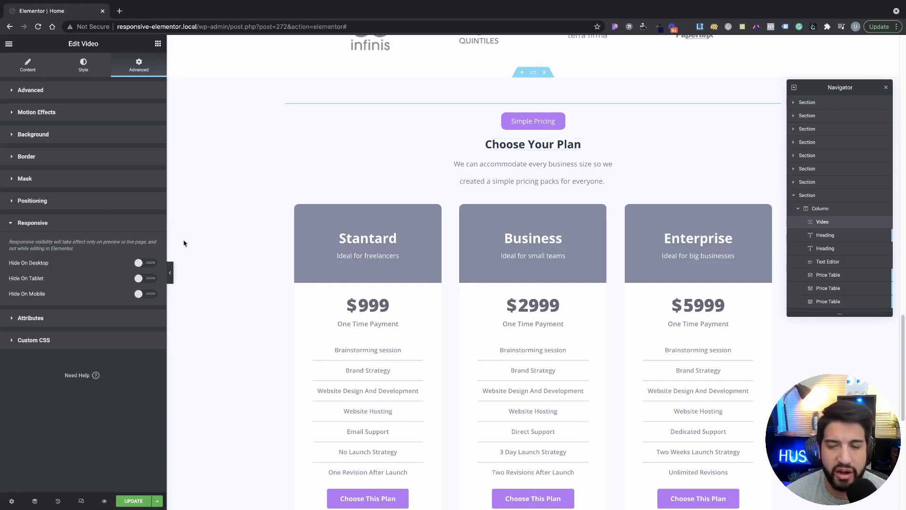
click(130, 501)
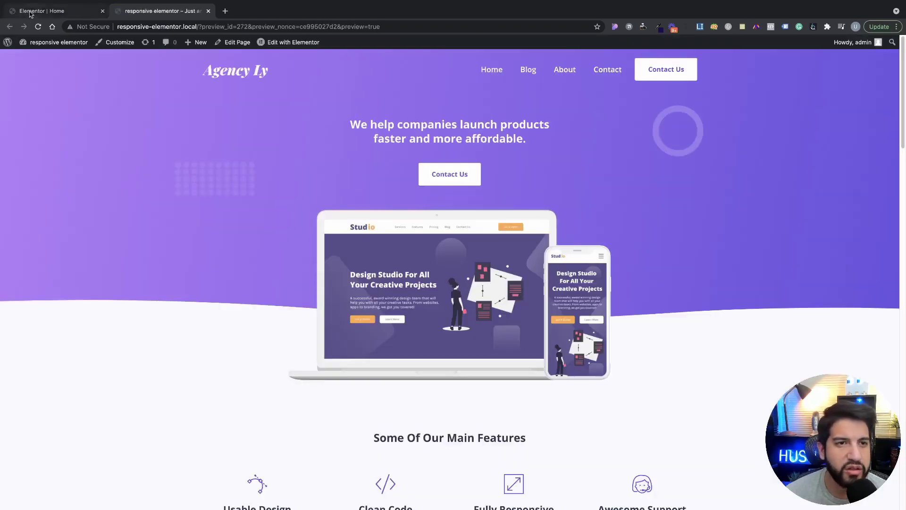
Turn on Autoplay for the video widget and save with UPDATE.
click(38, 11)
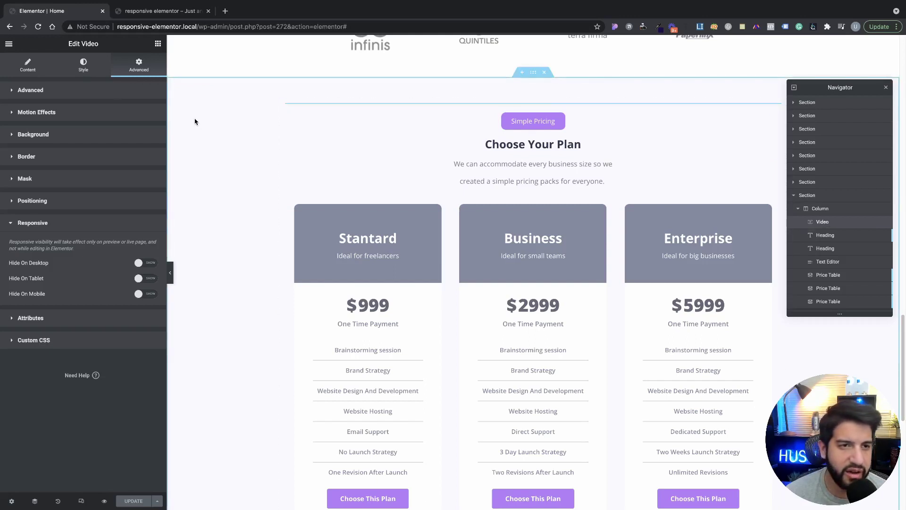
click(27, 65)
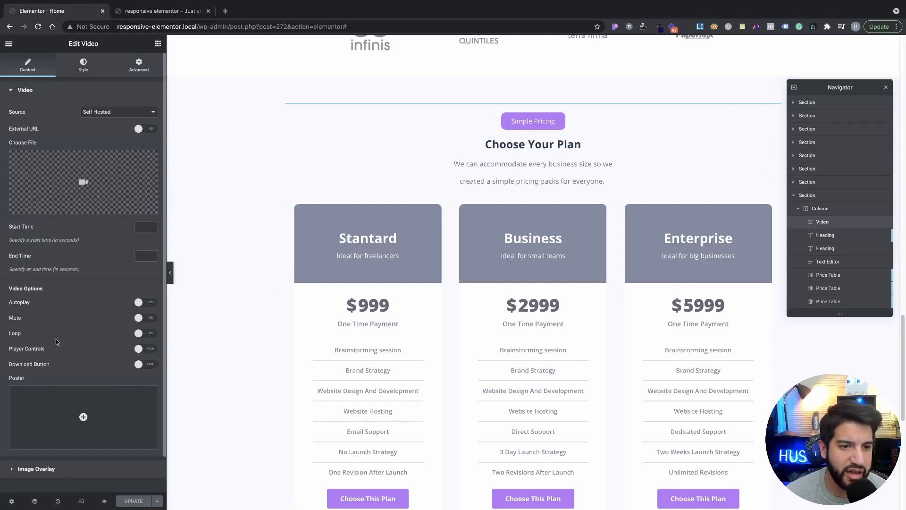
click(148, 305)
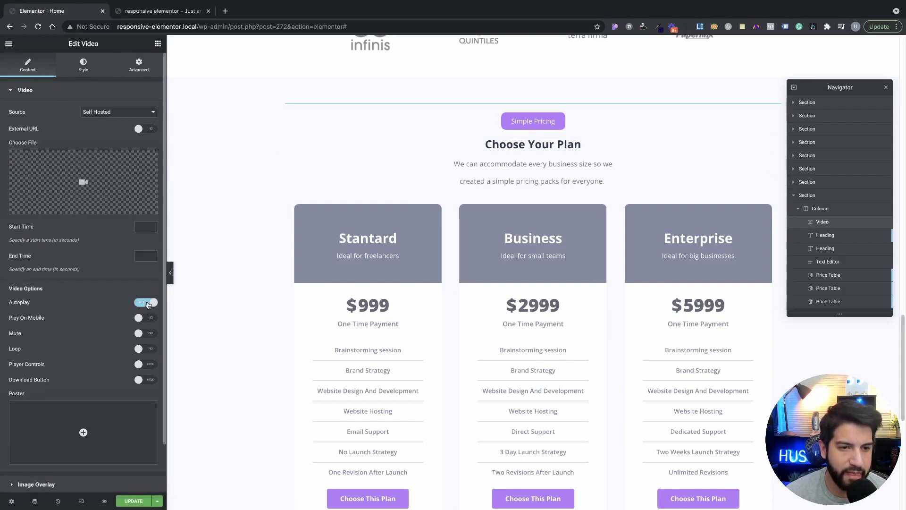
click(134, 502)
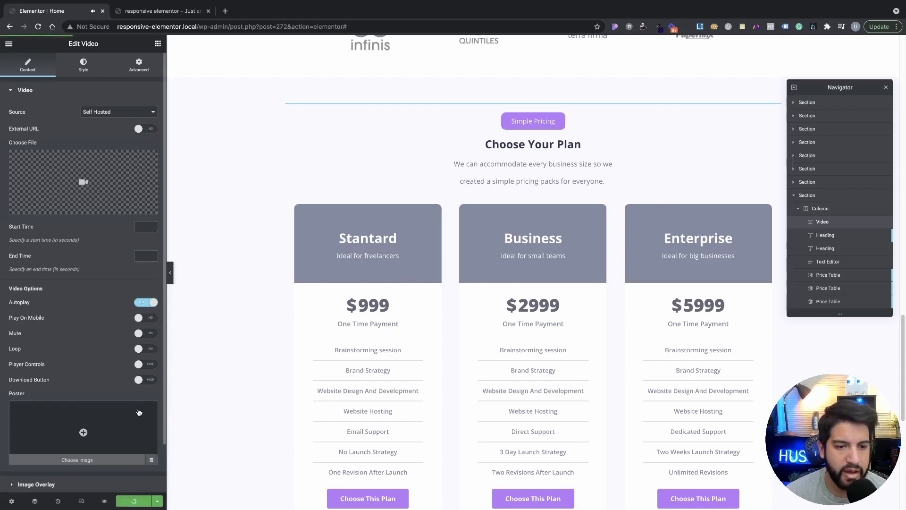
Reload the homepage preview and close the editor tab.
click(160, 10)
key(super+r)
click(74, 14)
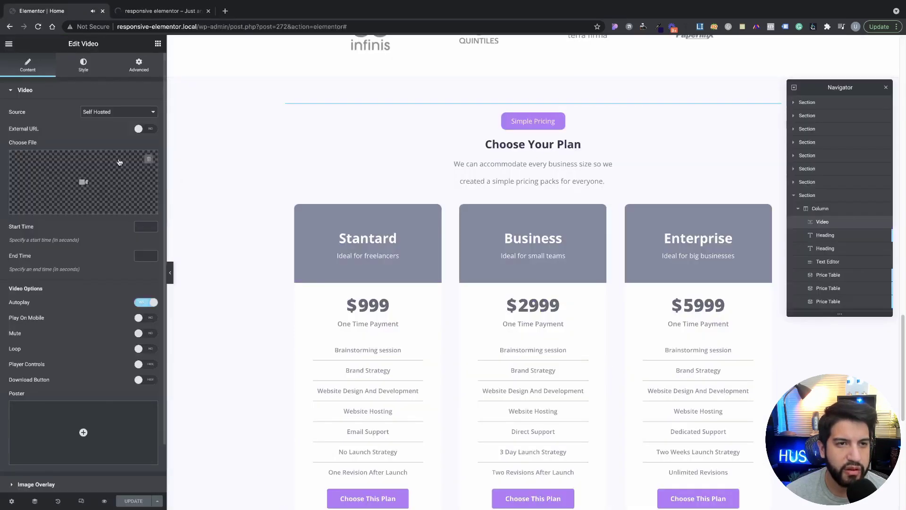
click(103, 11)
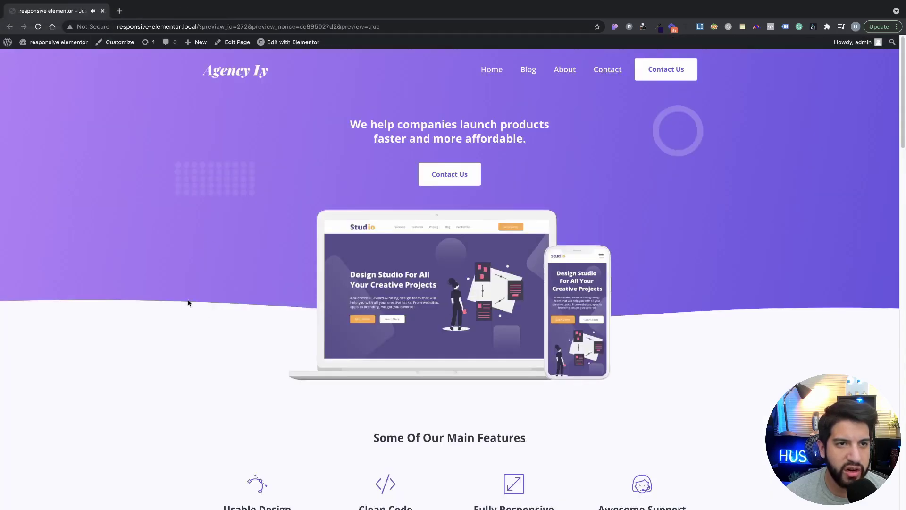
Reload the preview, scroll through the homepage, and reopen it in Elementor.
click(35, 28)
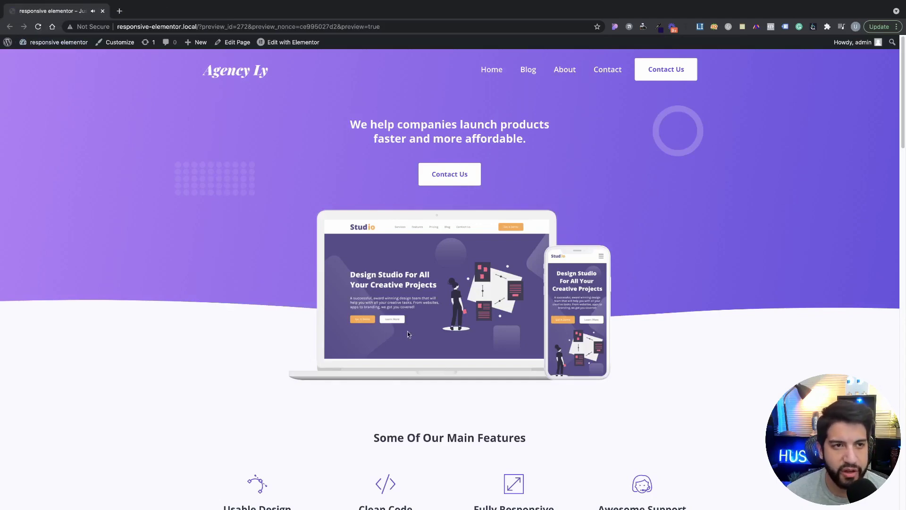
scroll(408, 334, down, 3)
scroll(465, 380, down, 4)
scroll(465, 380, down, 8)
scroll(474, 386, down, 9)
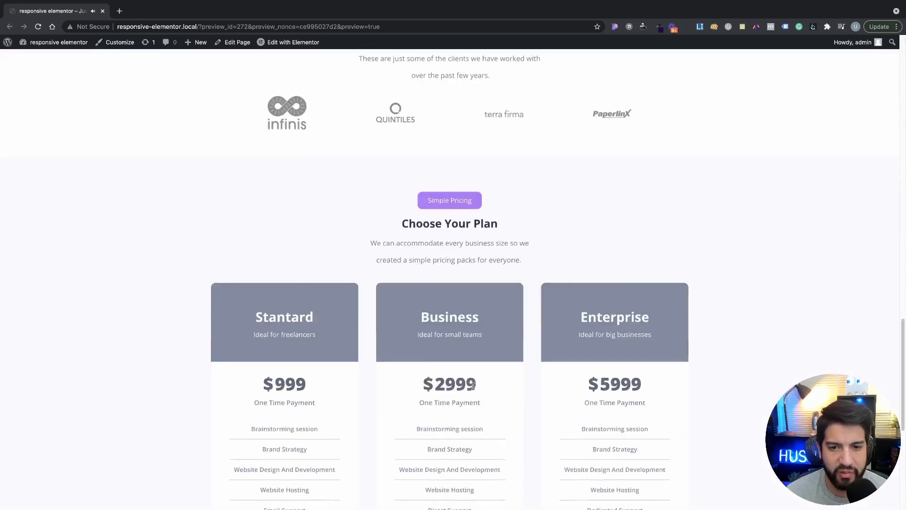
scroll(473, 386, down, 8)
scroll(476, 392, up, 8)
scroll(476, 392, up, 5)
scroll(476, 392, up, 8)
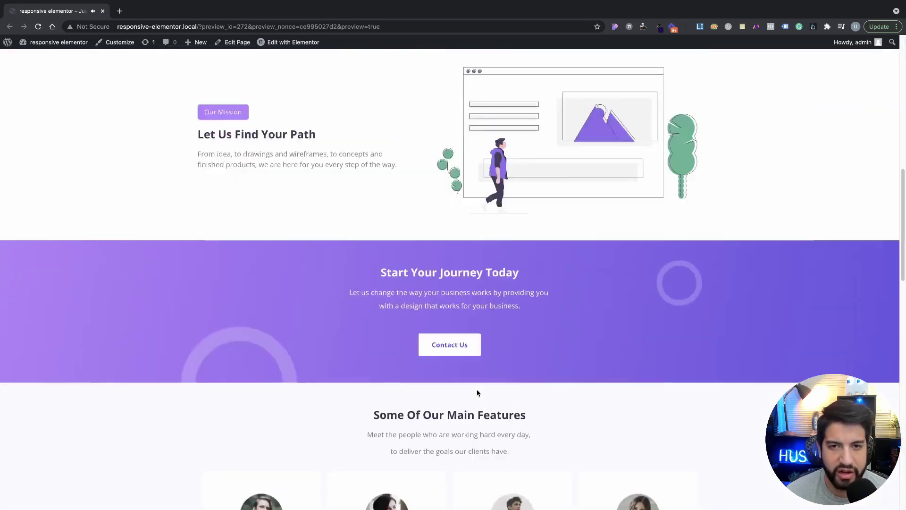
scroll(478, 393, up, 7)
scroll(479, 395, up, 5)
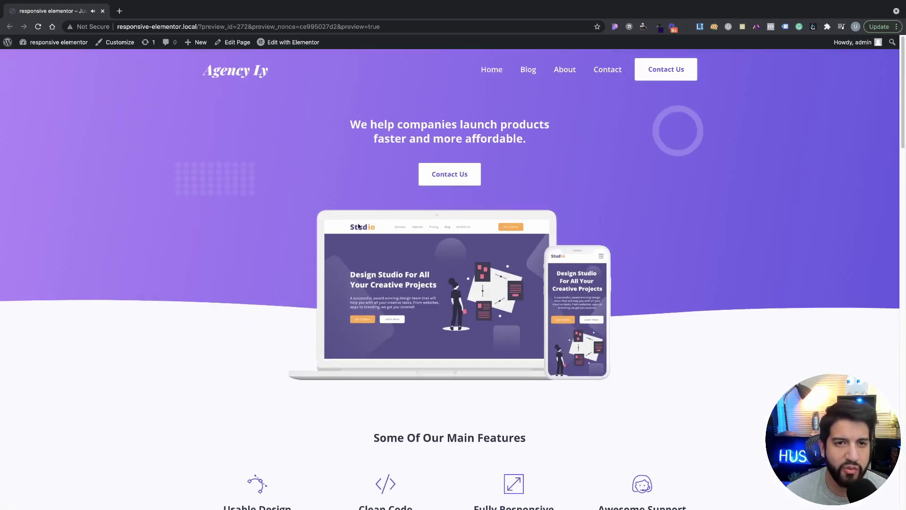
mouse_move(290, 42)
click(277, 43)
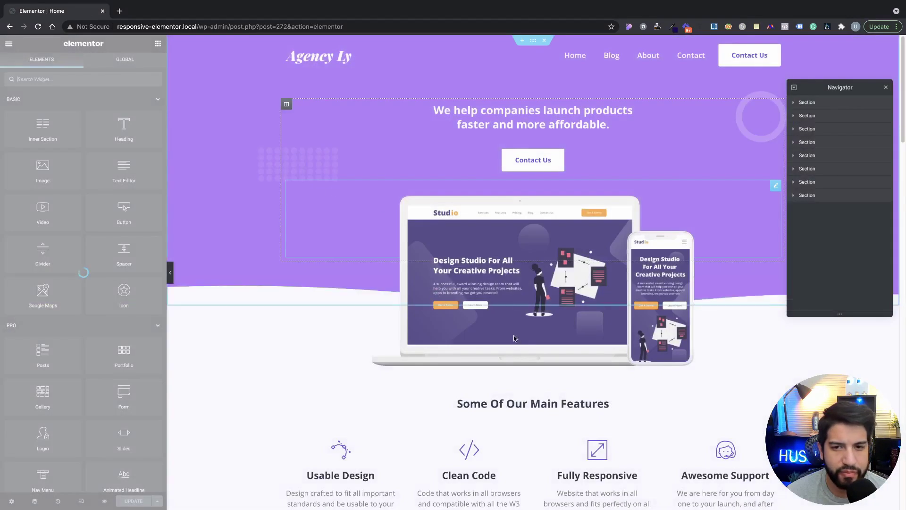
Expand the seventh section and its column in the Navigator.
scroll(661, 356, down, 2)
scroll(558, 328, down, 10)
scroll(552, 352, down, 6)
scroll(597, 368, down, 10)
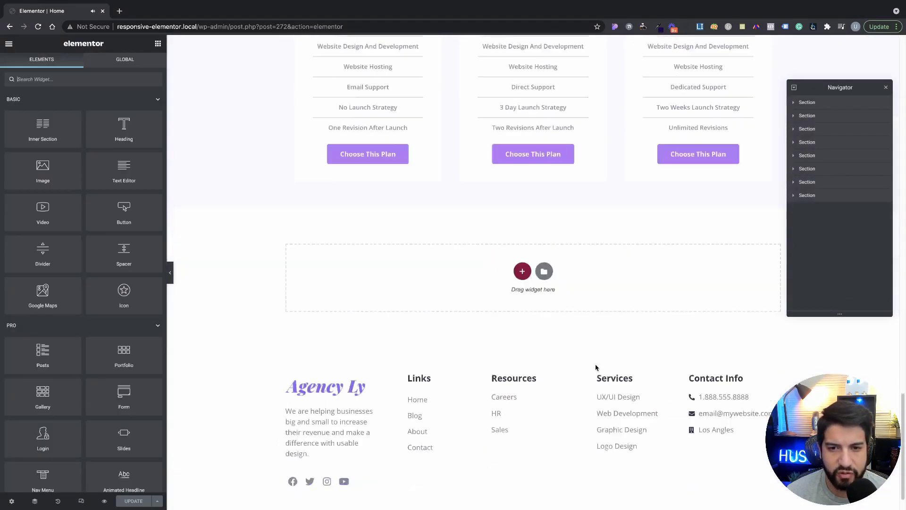
scroll(598, 362, up, 5)
scroll(588, 318, up, 2)
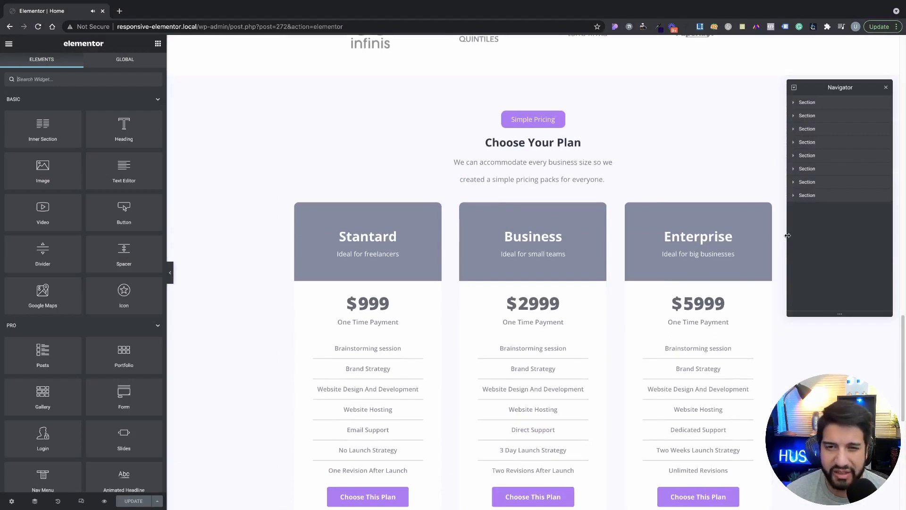
click(795, 195)
click(795, 182)
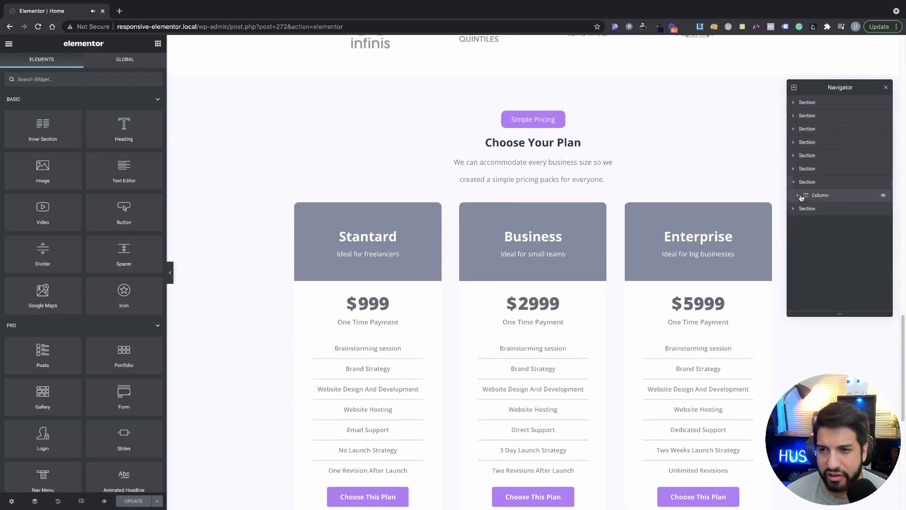
click(797, 195)
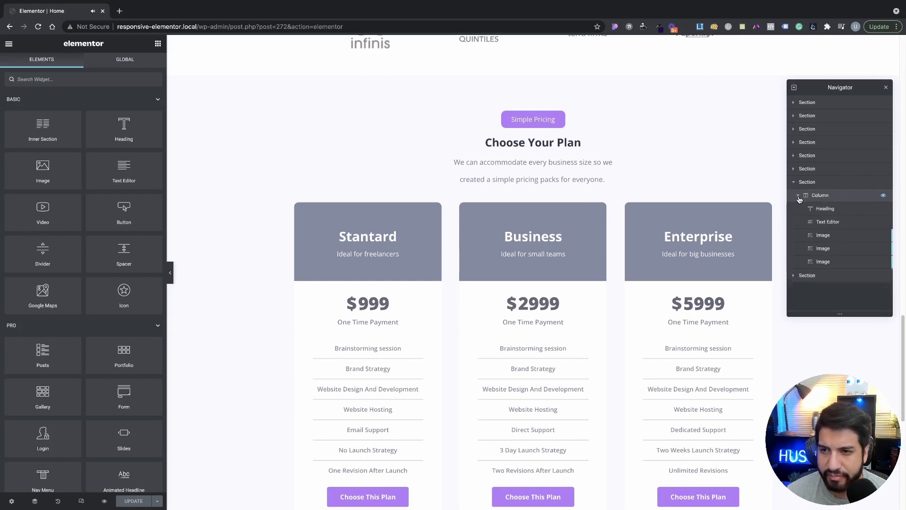
Select the video widget above the pricing section to reopen its settings.
click(834, 211)
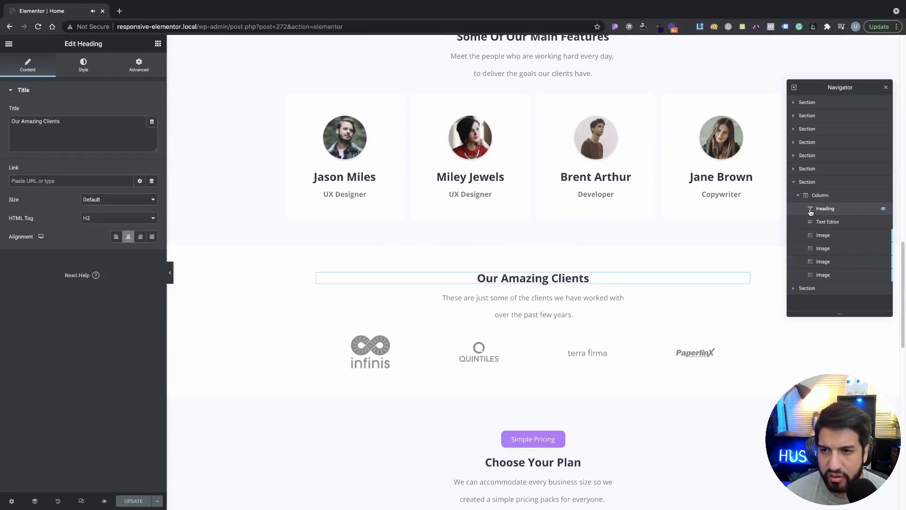
scroll(710, 331, down, 3)
mouse_move(710, 331)
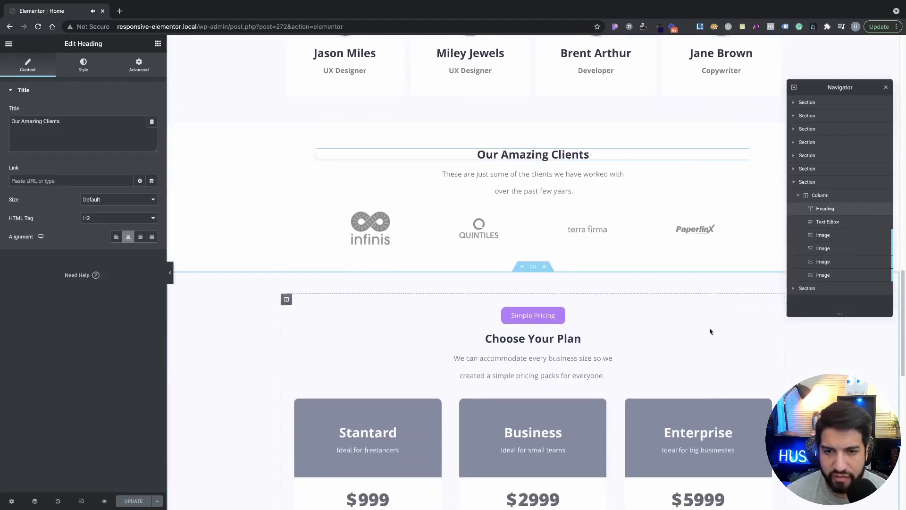
click(595, 295)
scroll(814, 241, down, 2)
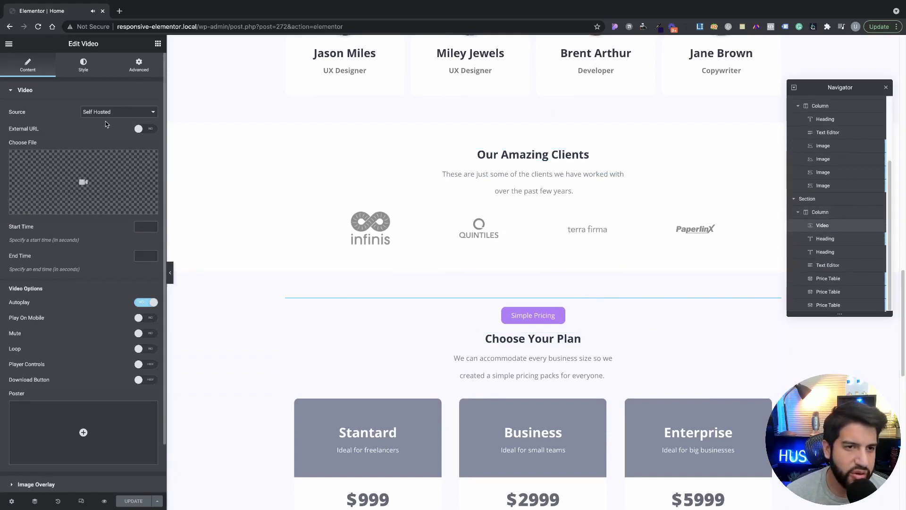
Enable Play On Mobile on the video widget and save, then switch Autoplay back off.
click(148, 319)
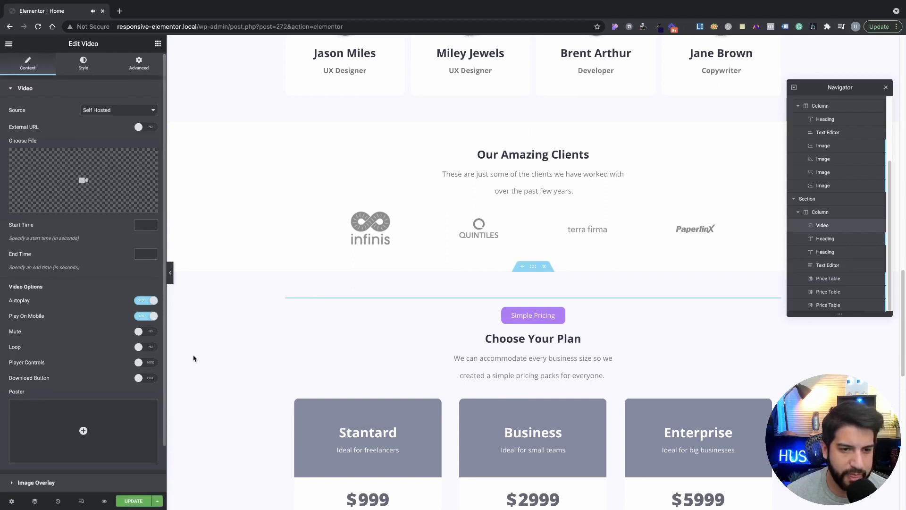
click(134, 500)
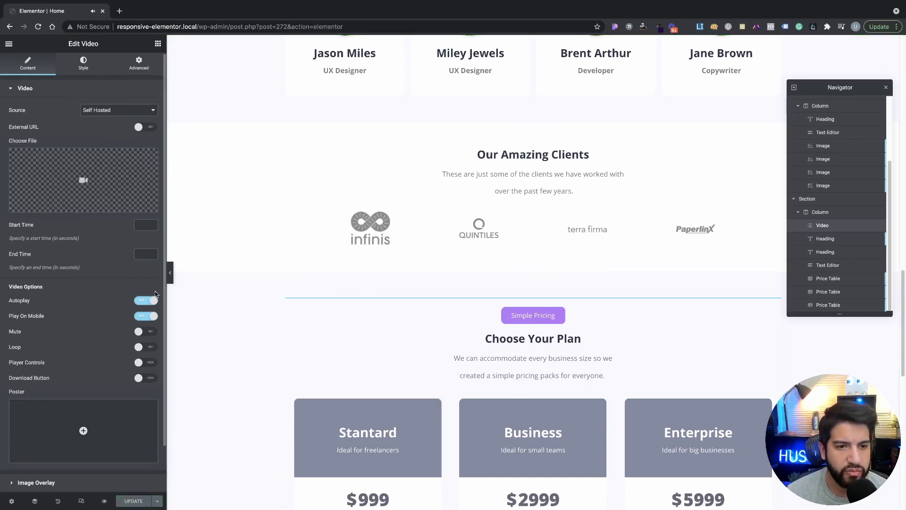
click(148, 304)
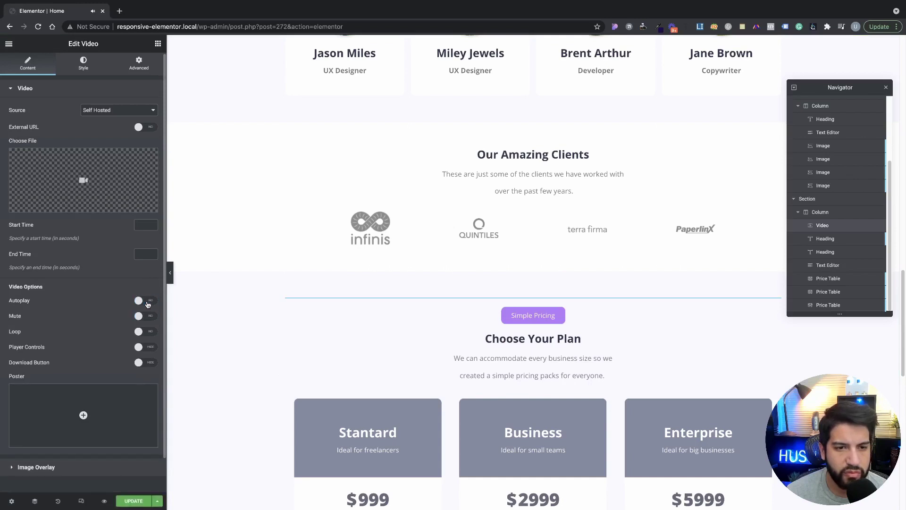